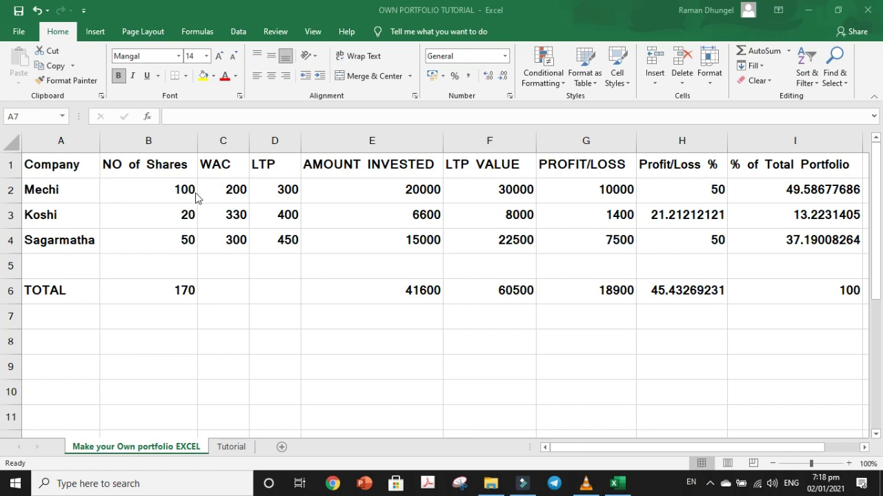
Step: Change the first company name from Mechi to KBL
click(73, 190)
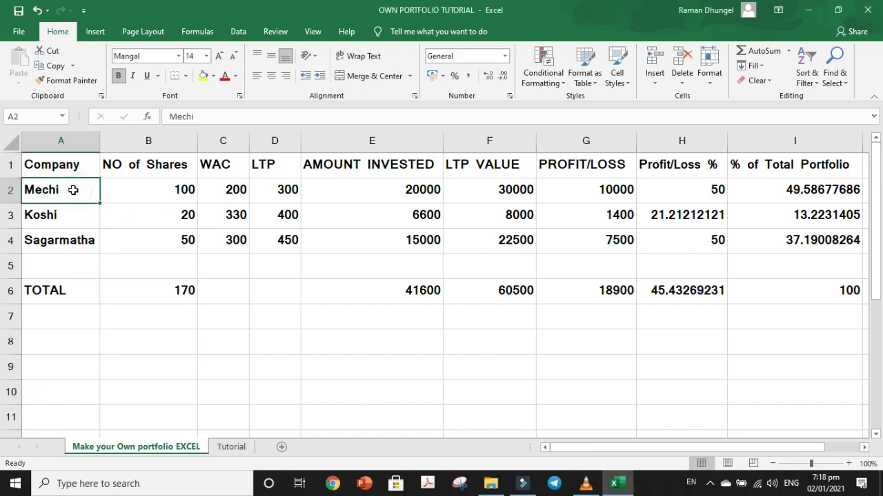
click(65, 218)
click(64, 244)
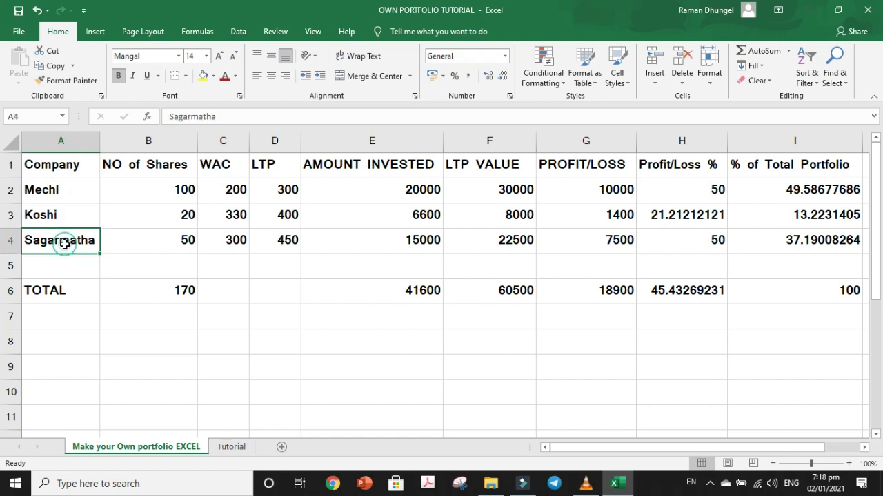
click(51, 192)
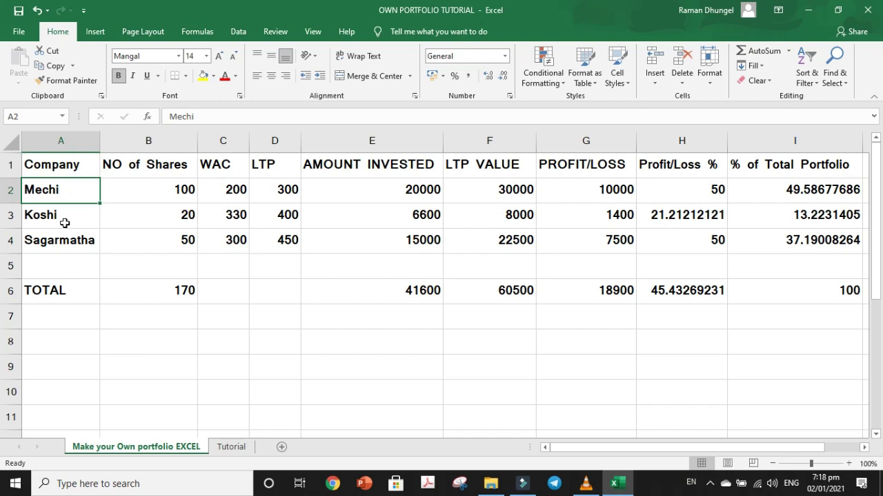
click(49, 198)
key(BackSpace)
text(KBL)
key(Return)
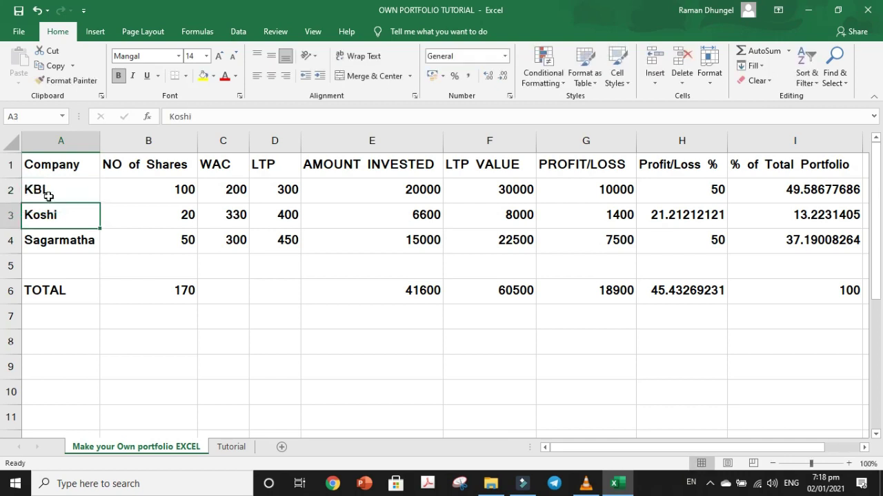
Step: Replace KBL with MECHI in capital letters
click(45, 194)
key(BackSpace)
text(MECHI)
click(131, 193)
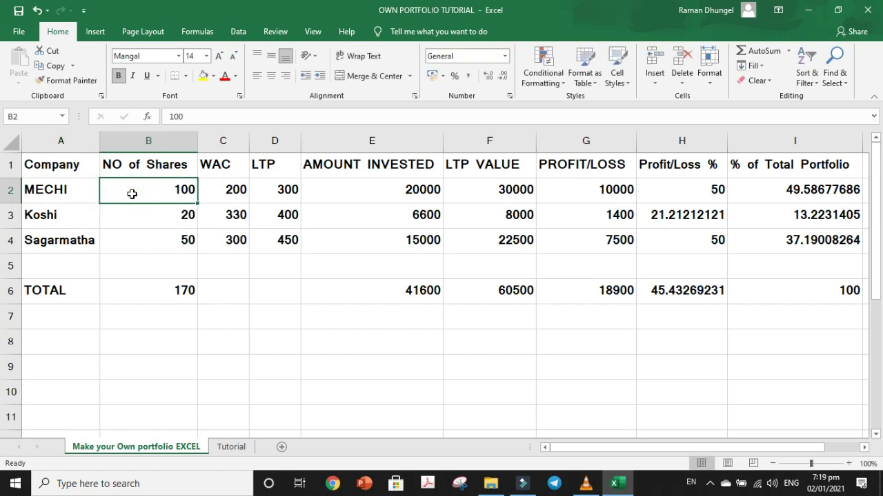
Step: Review MECHI's WAC of 200, LTP of 300 and its =C2*B2 amount invested formula
click(217, 172)
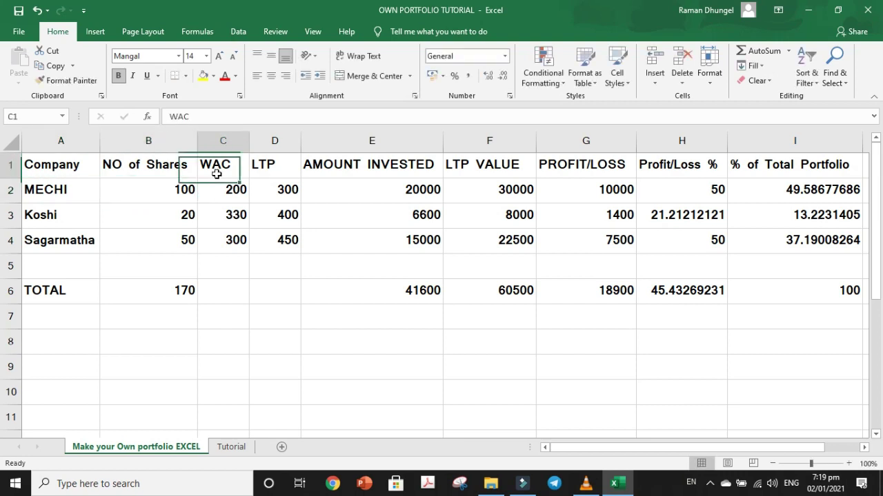
click(222, 189)
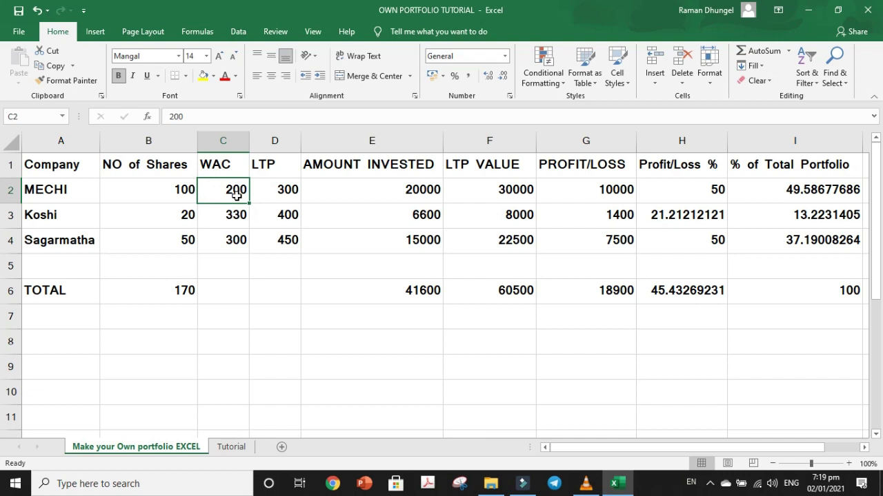
click(282, 199)
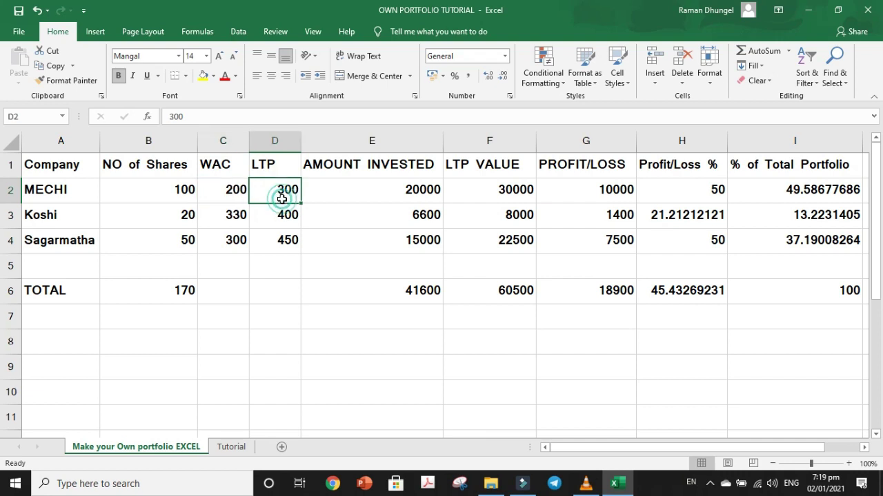
click(403, 190)
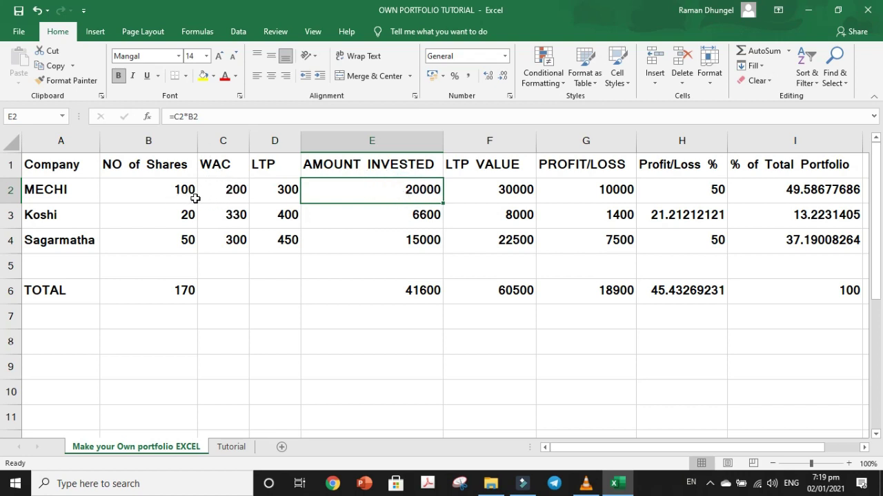
Step: Change MECHI's LTP from 300 to 180
click(271, 196)
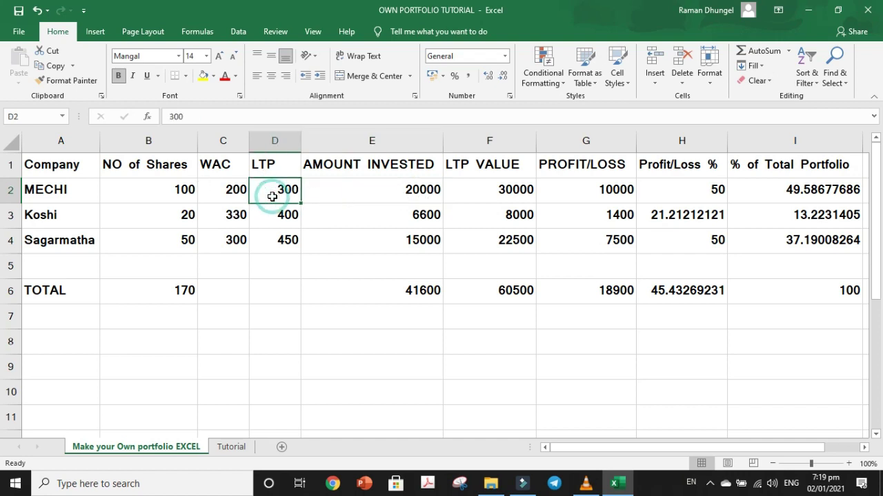
double_click(284, 197)
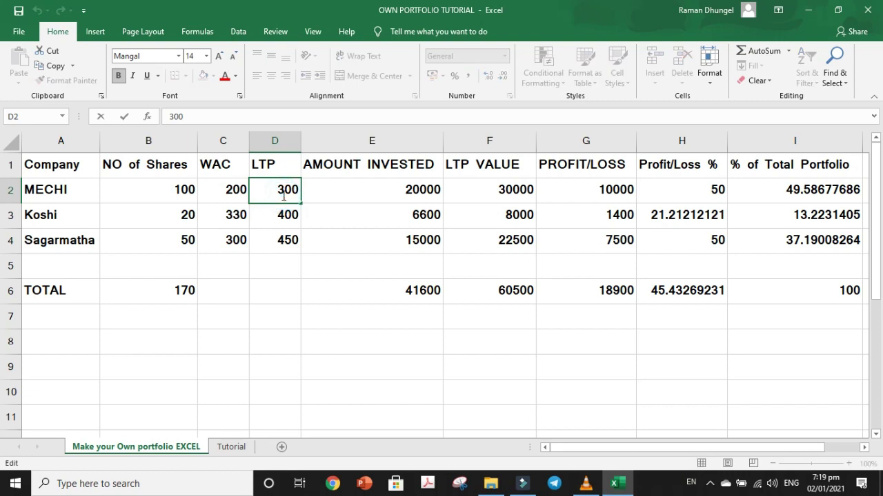
key(BackSpace)
key(Delete)
text(180)
key(Return)
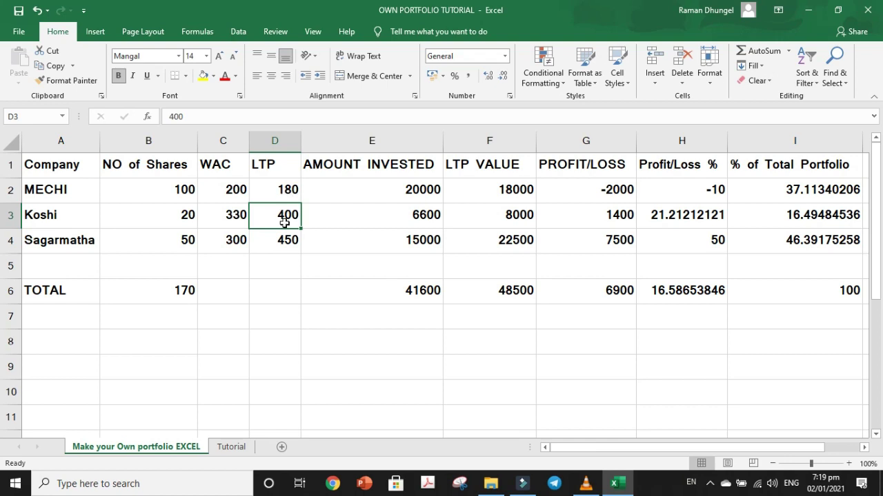
Step: Set Koshi's LTP to 350, then correct it to 200
key(BackSpace)
text(350)
key(Up)
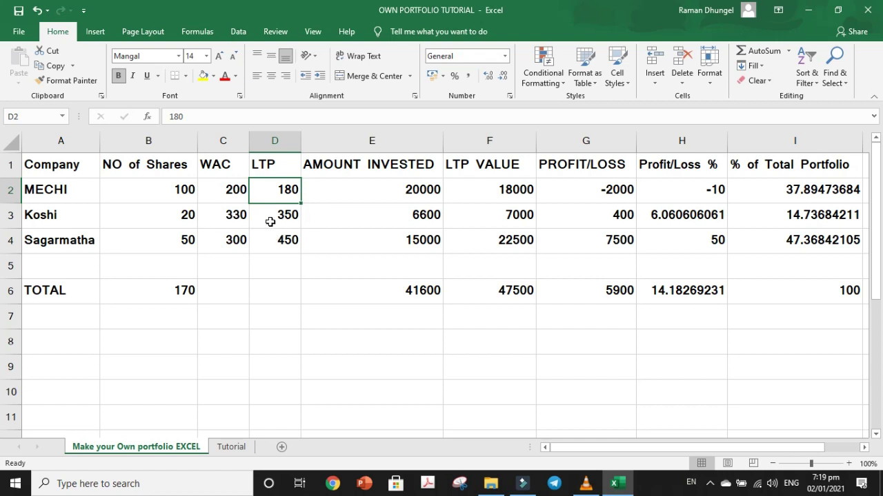
click(279, 222)
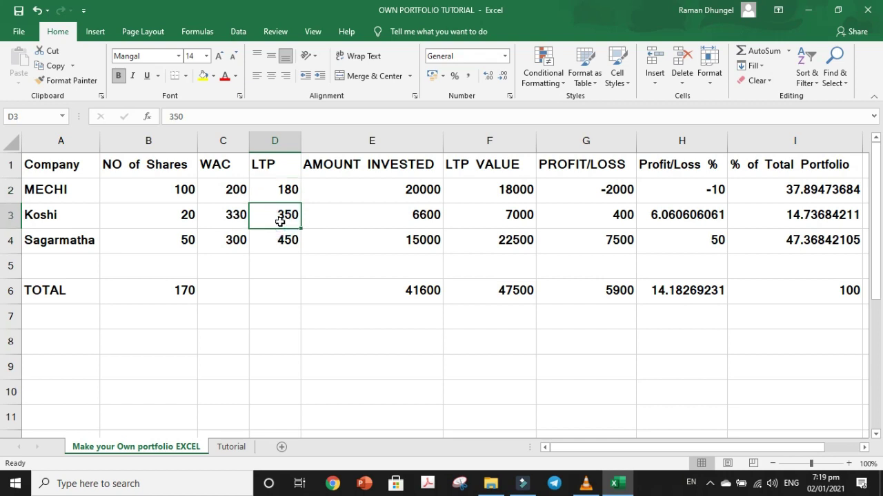
key(BackSpace)
text(200)
key(Return)
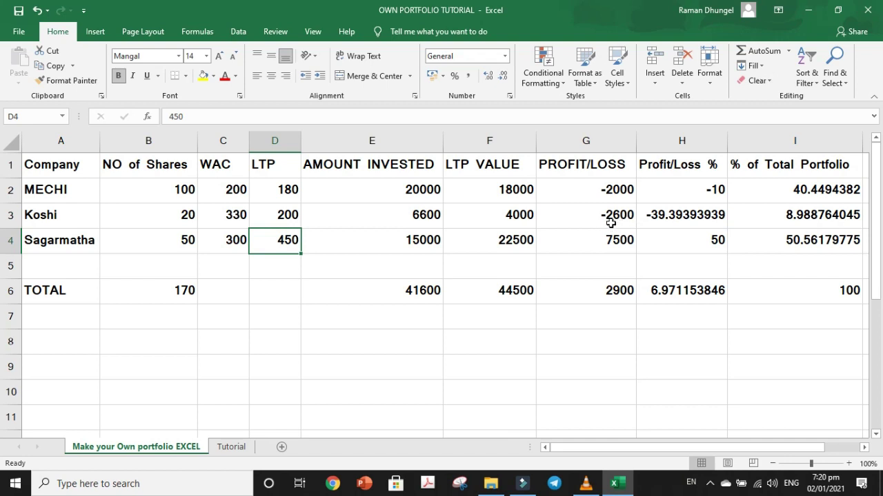
click(280, 189)
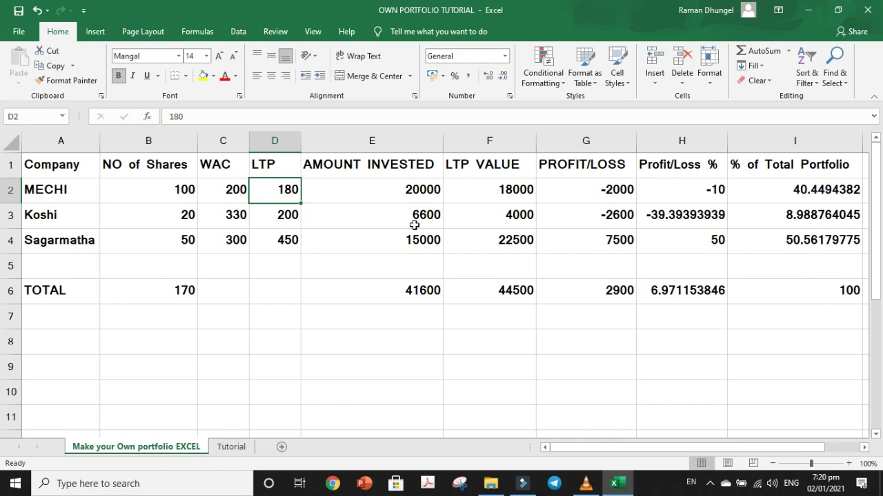
Step: Put the LTPs back to 300 for MECHI and 400 for Koshi, glancing at the Tutorial sheet
click(231, 447)
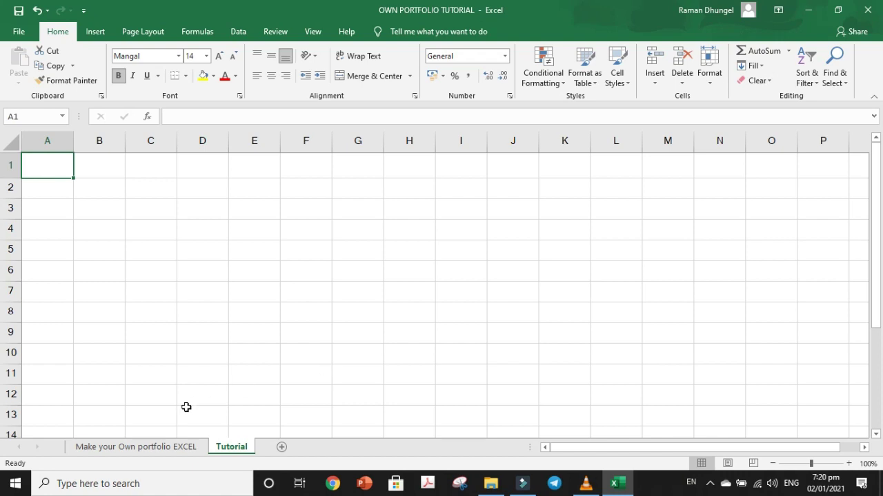
click(169, 448)
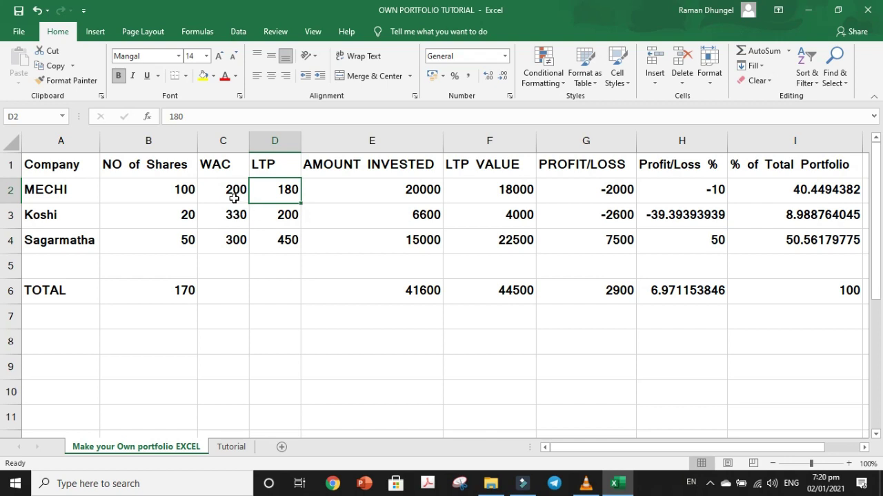
click(285, 195)
text(300)
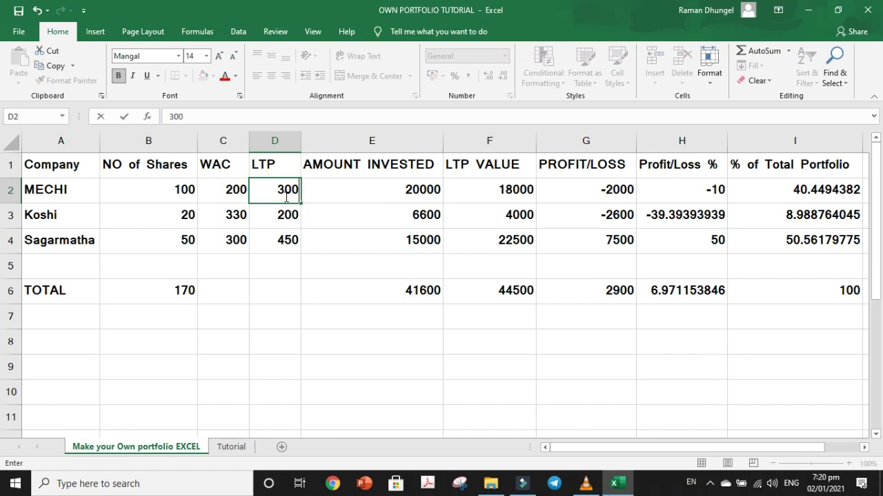
key(Return)
text(400)
key(Return)
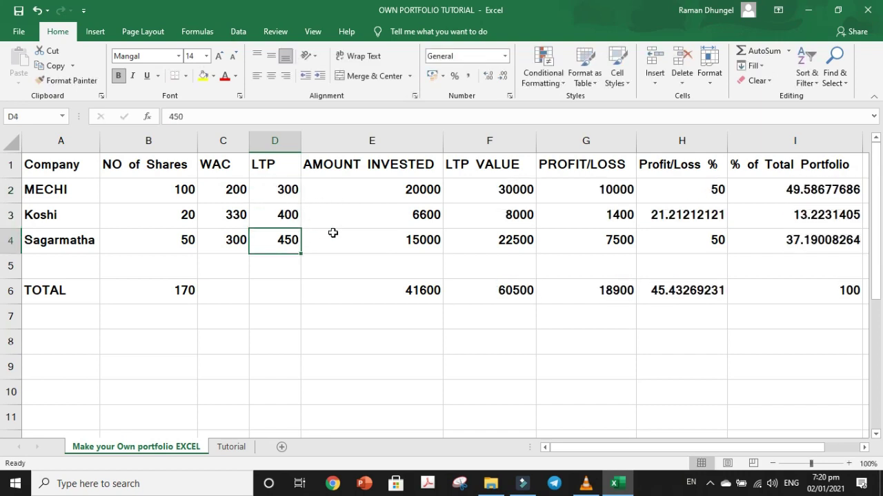
click(232, 446)
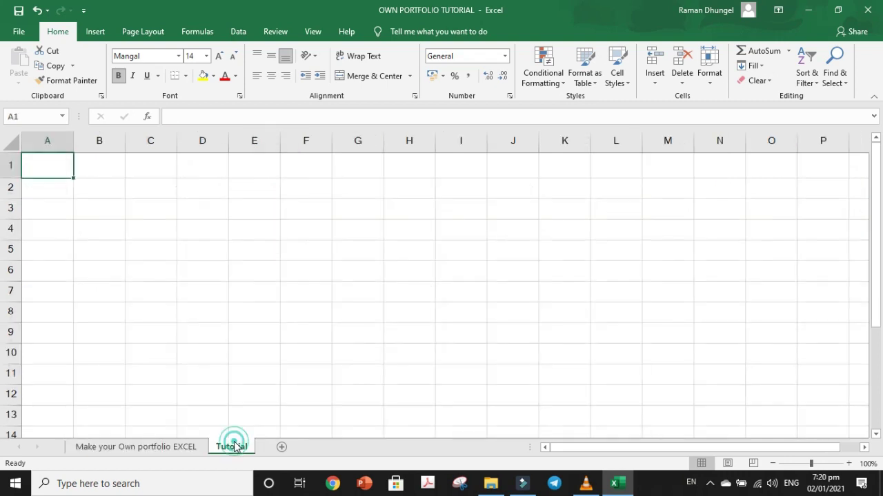
click(146, 448)
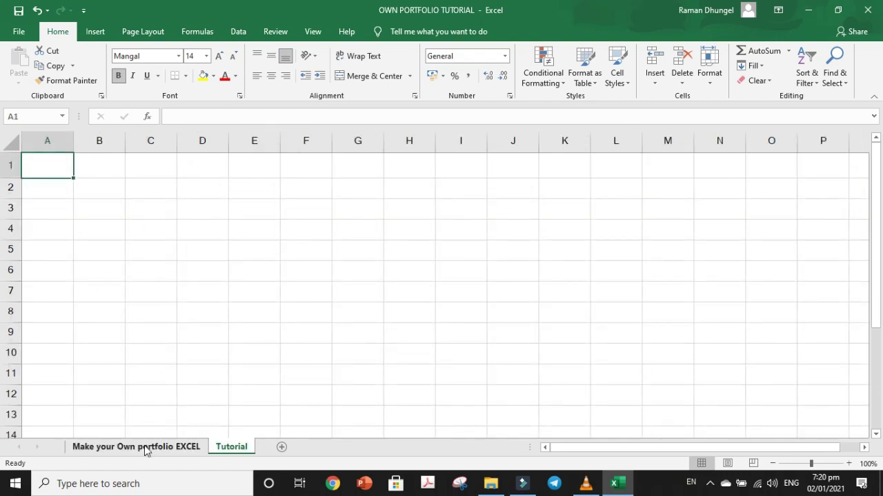
Step: Copy the portfolio header row into row 1 of the Tutorial sheet
click(10, 171)
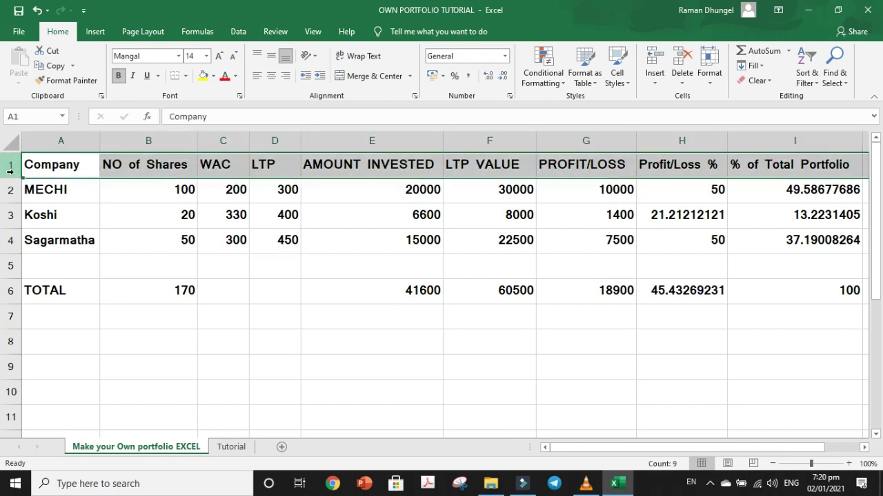
key(ctrl+c)
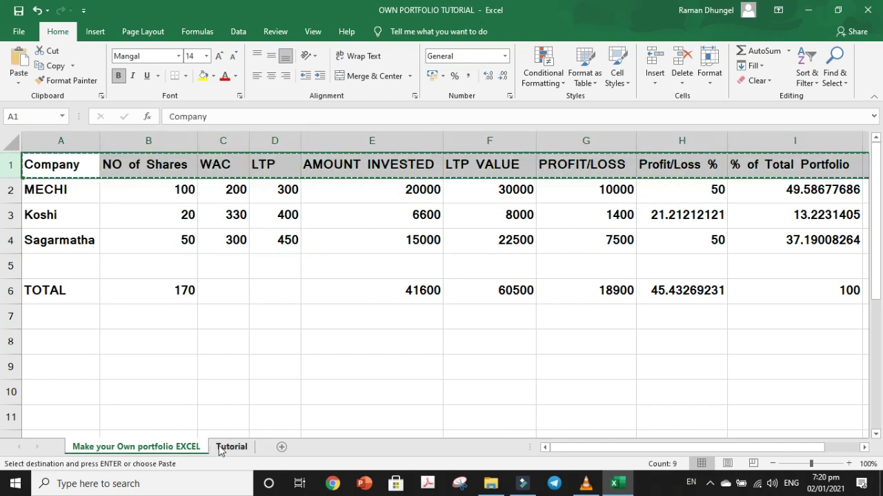
click(231, 447)
click(10, 169)
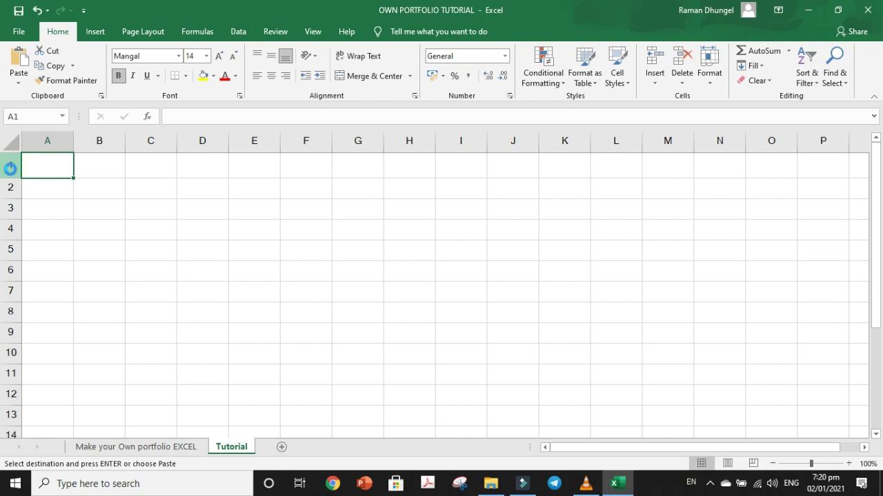
key(ctrl+v)
Step: Widen columns A, E, F, H and I so every heading fits
drag(71, 140, 213, 140)
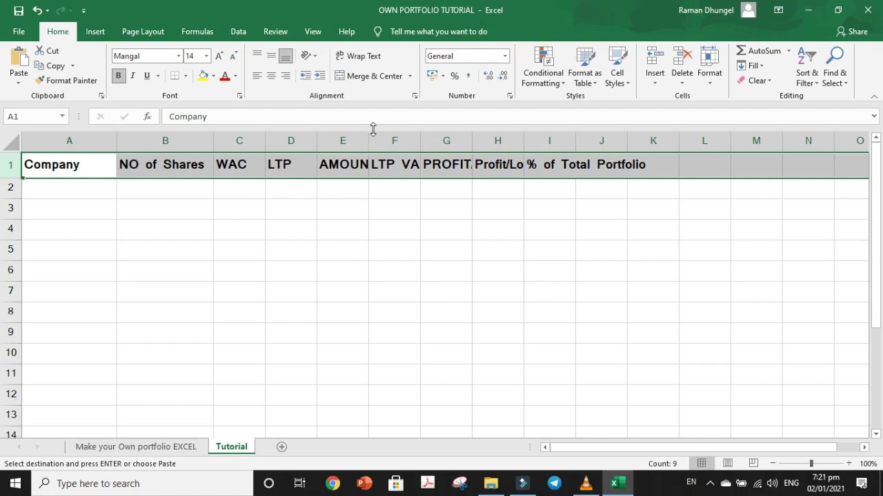
drag(369, 137, 455, 143)
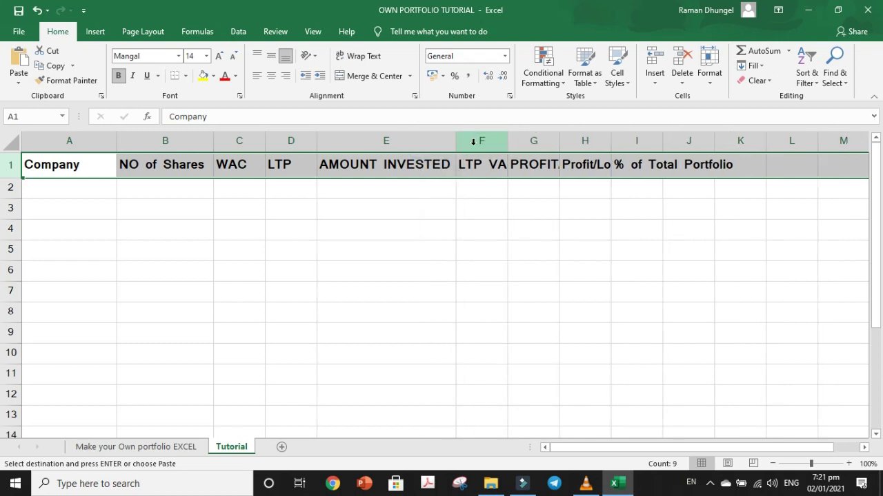
drag(508, 145, 644, 143)
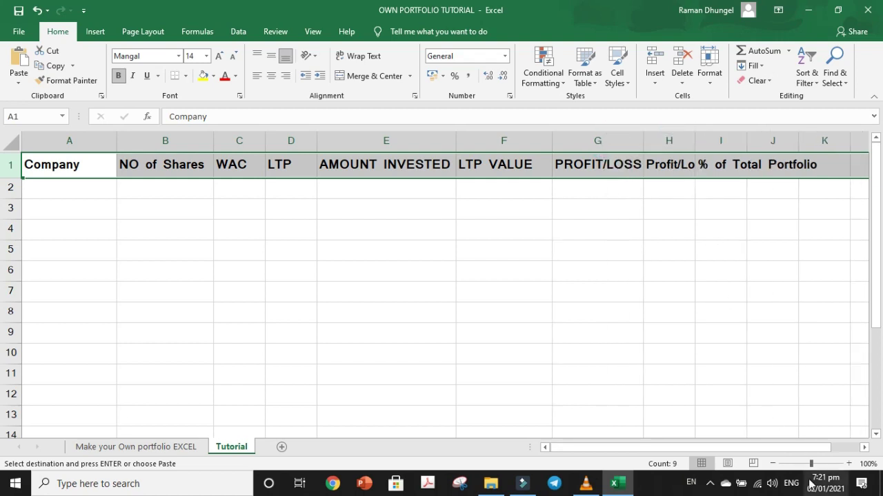
drag(811, 464, 804, 464)
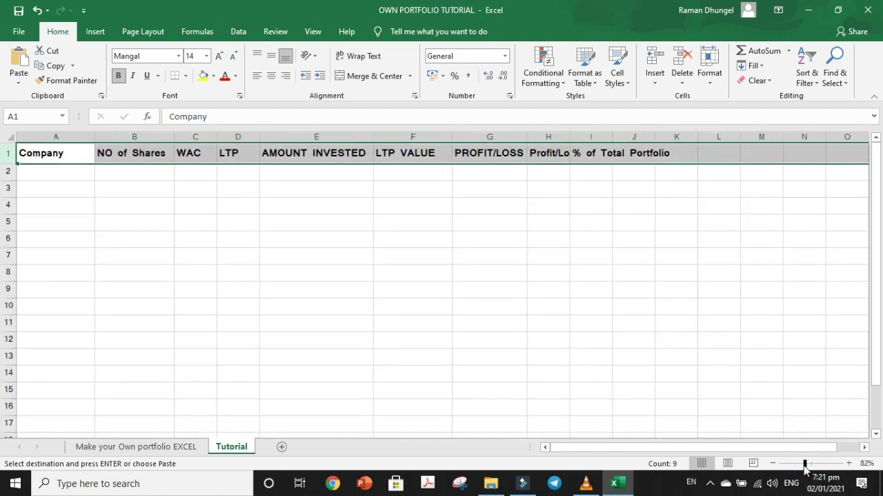
drag(570, 137, 602, 137)
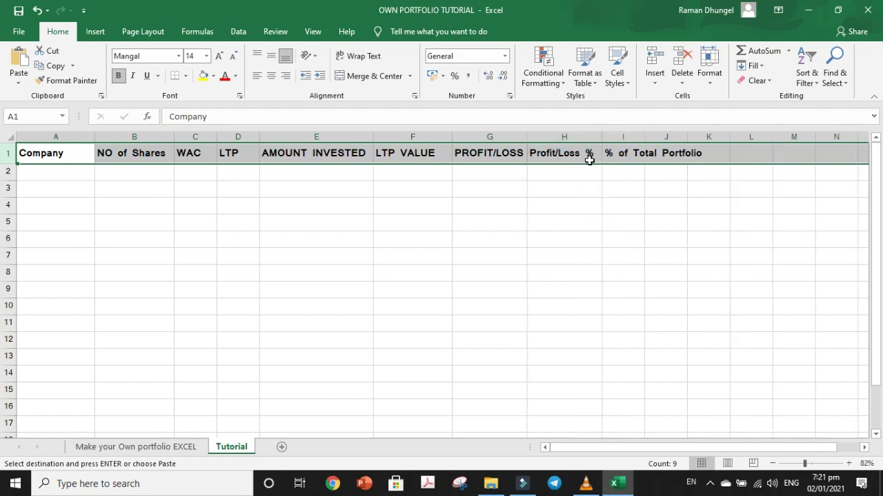
drag(644, 137, 710, 138)
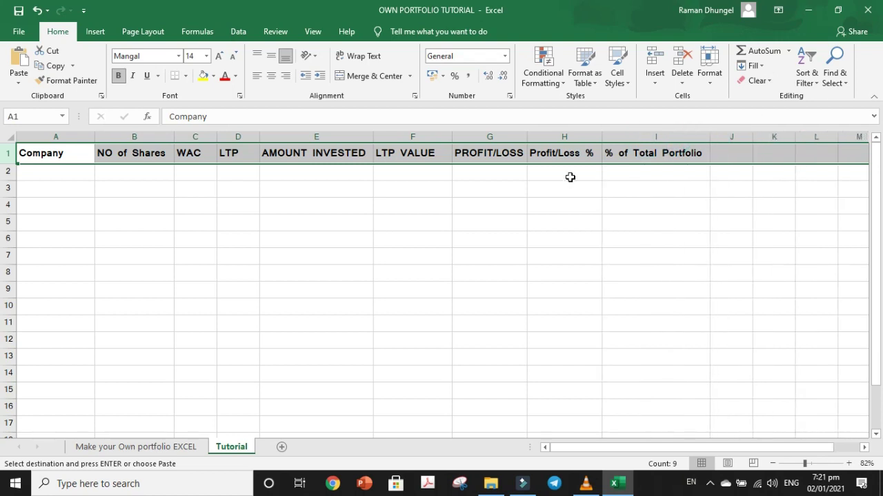
click(32, 174)
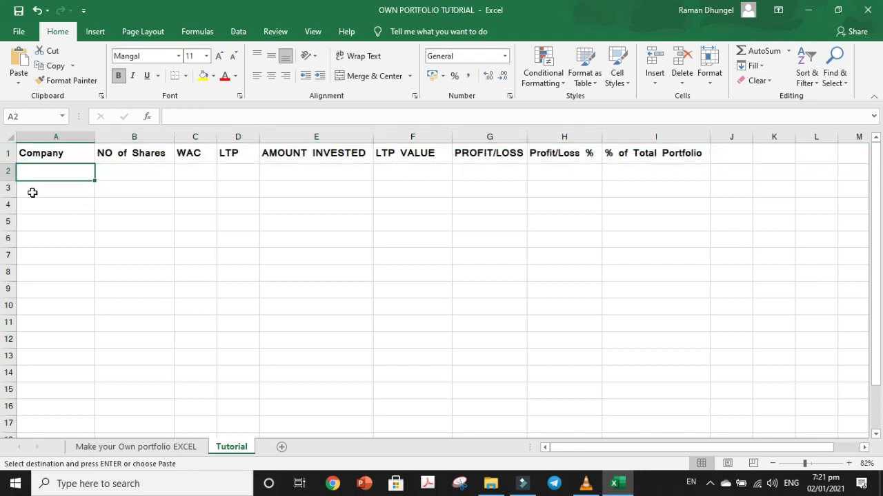
Step: Look over the company name entries on the finished example sheet
click(180, 448)
click(54, 205)
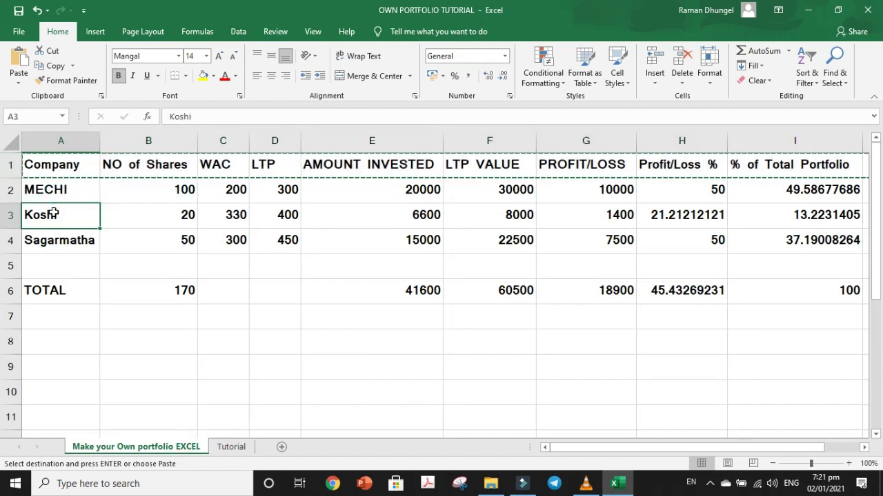
click(60, 240)
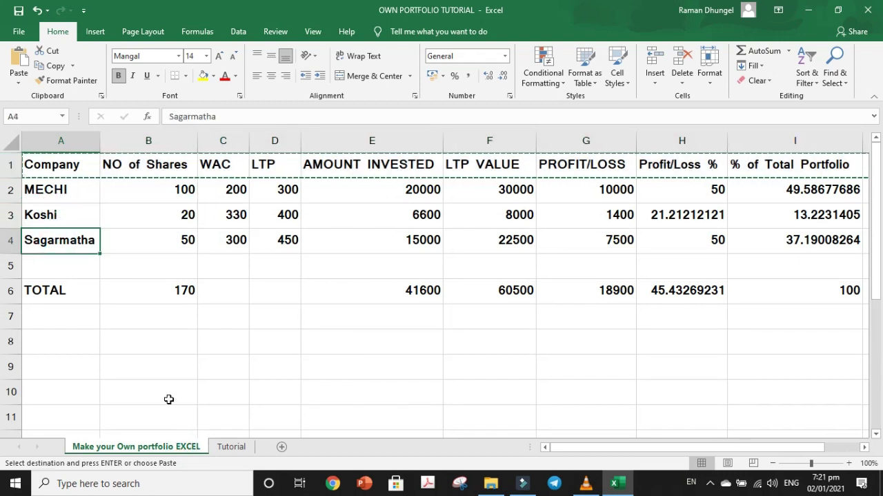
click(226, 448)
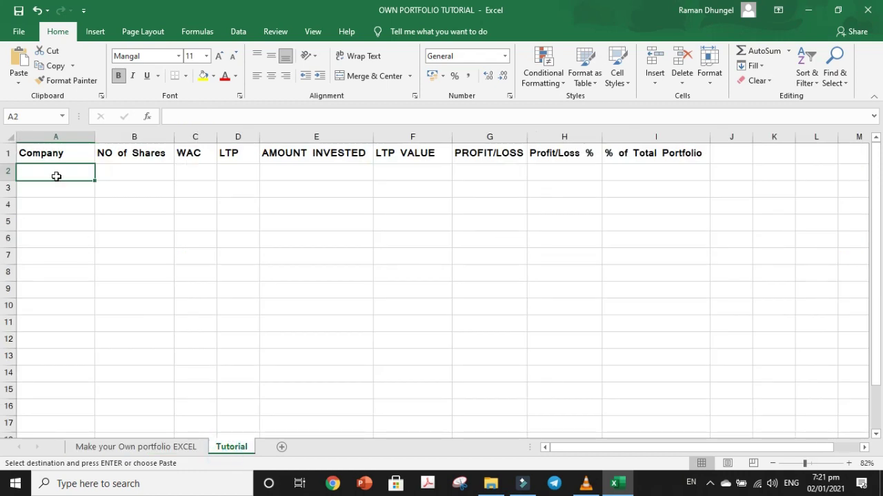
Step: Enter company names A, B and C in cells A2 to A4
text(A)
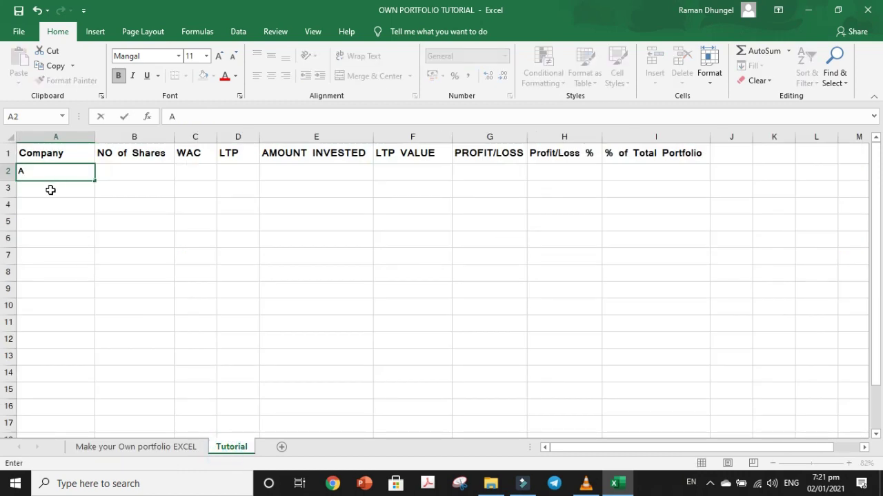
click(51, 190)
text(B)
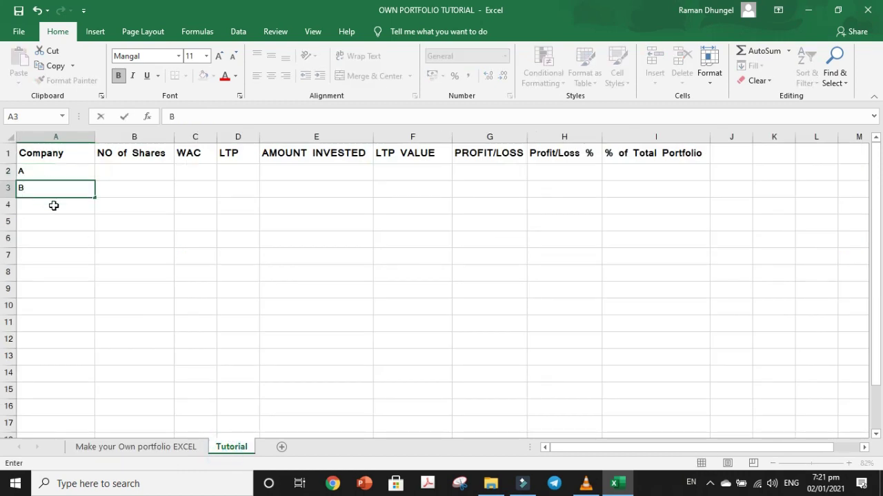
click(54, 205)
text(C)
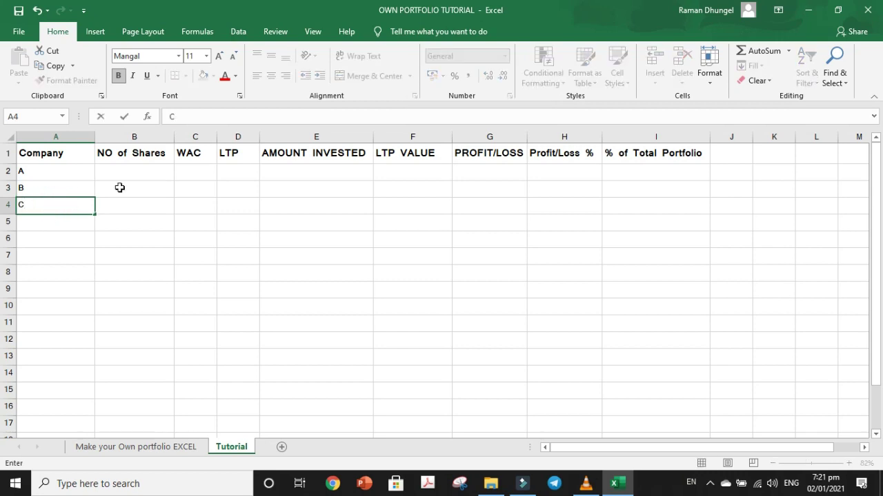
click(131, 174)
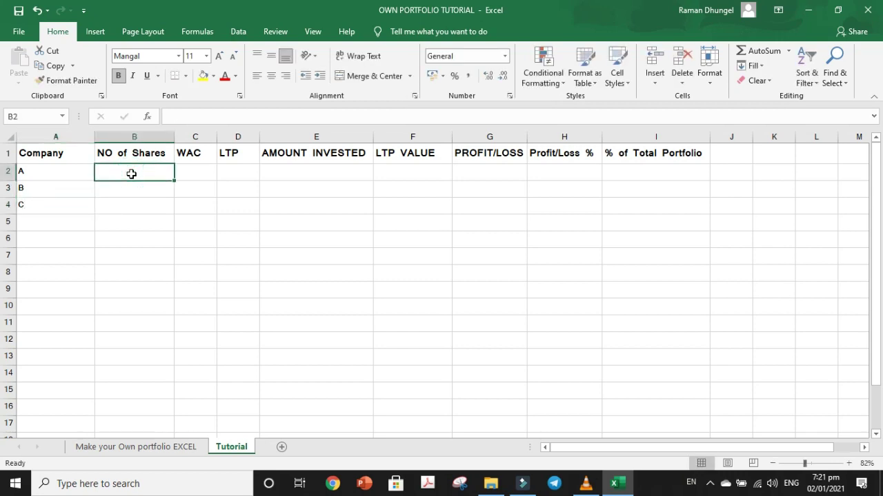
click(39, 172)
click(40, 187)
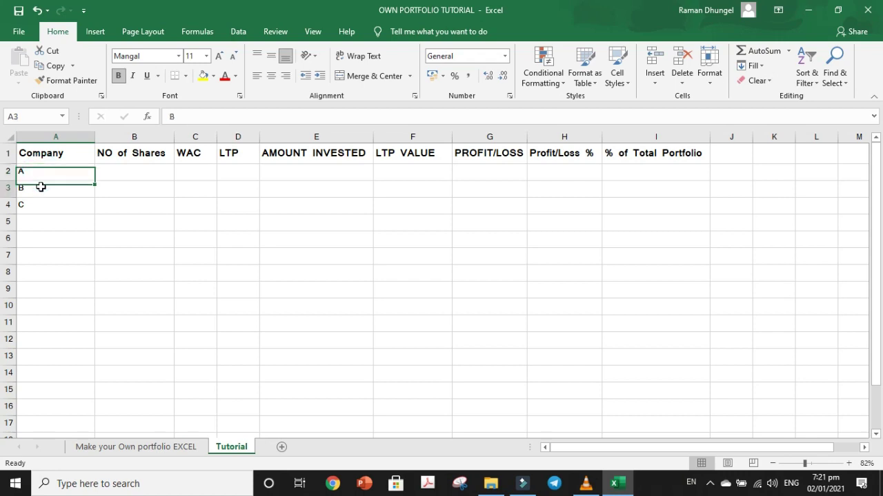
click(37, 205)
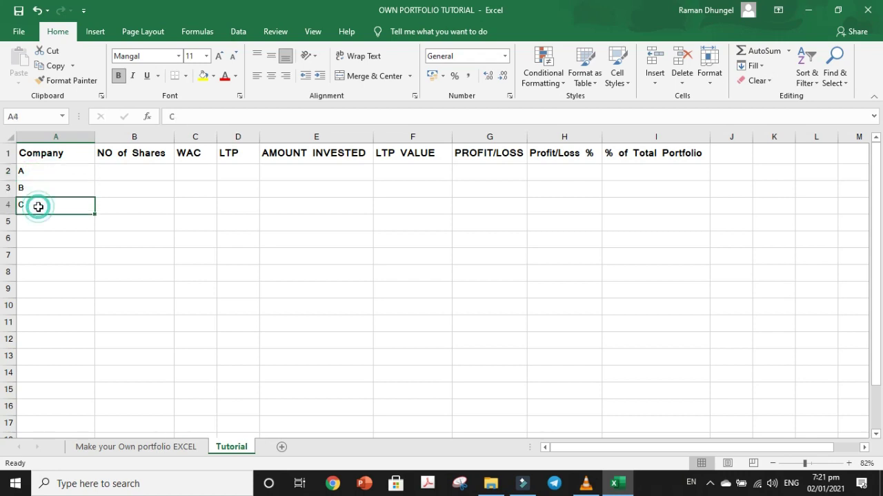
click(125, 173)
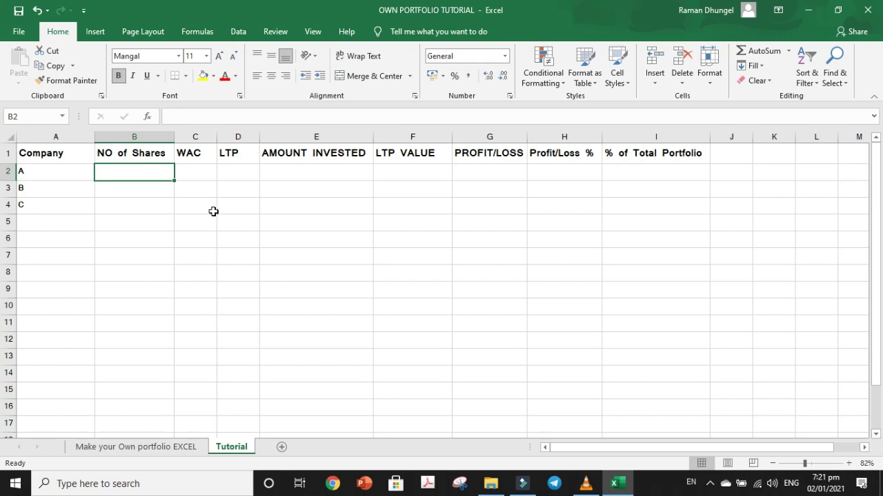
Step: Enter share counts 100, 200 and 300 for companies A–C
text(100)
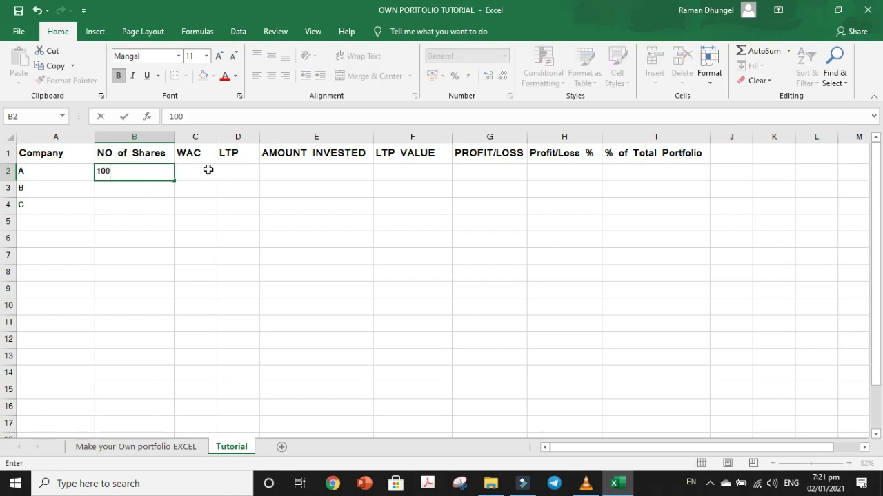
click(144, 193)
text(200)
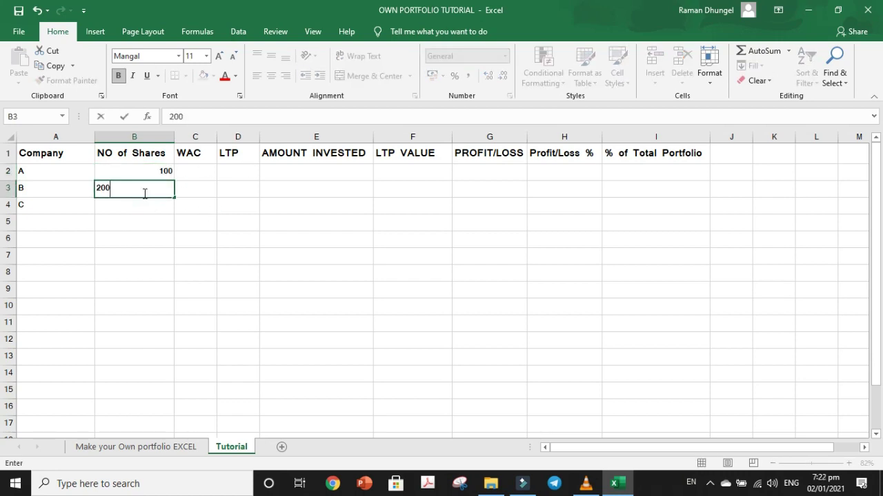
click(134, 205)
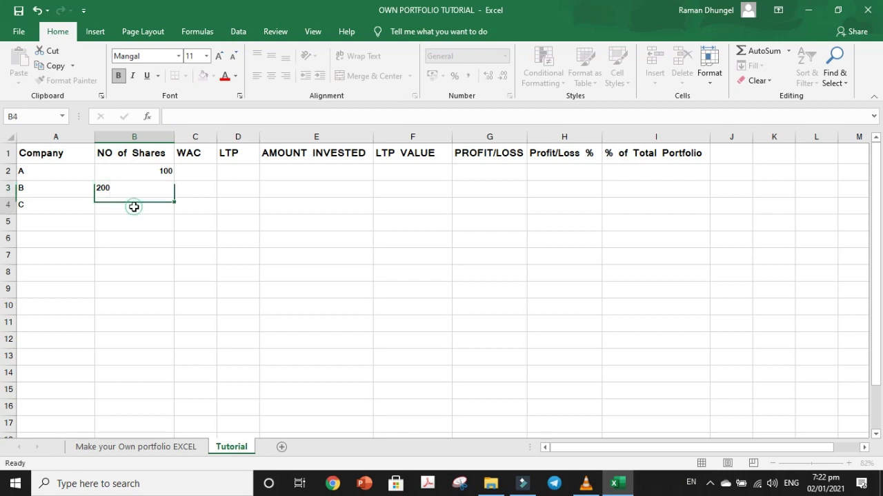
text(300)
key(Return)
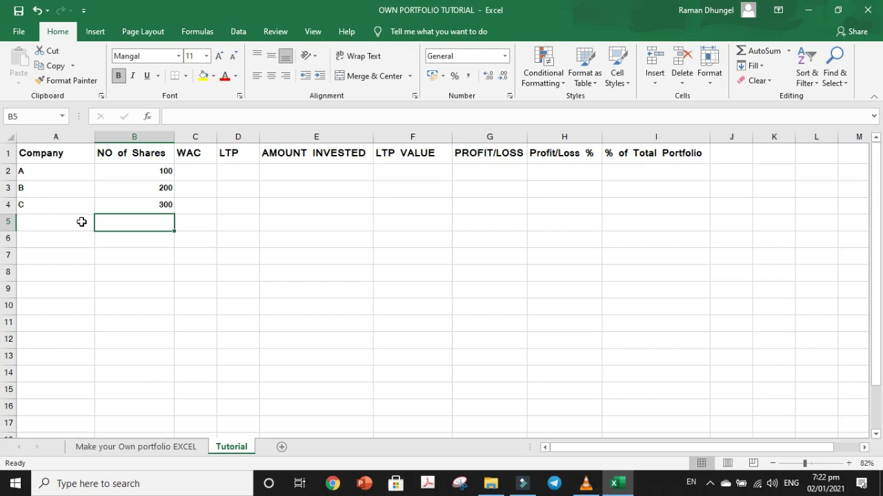
Step: Enter WAC values 150, 250 and 350 for companies A–C
click(204, 175)
text(150)
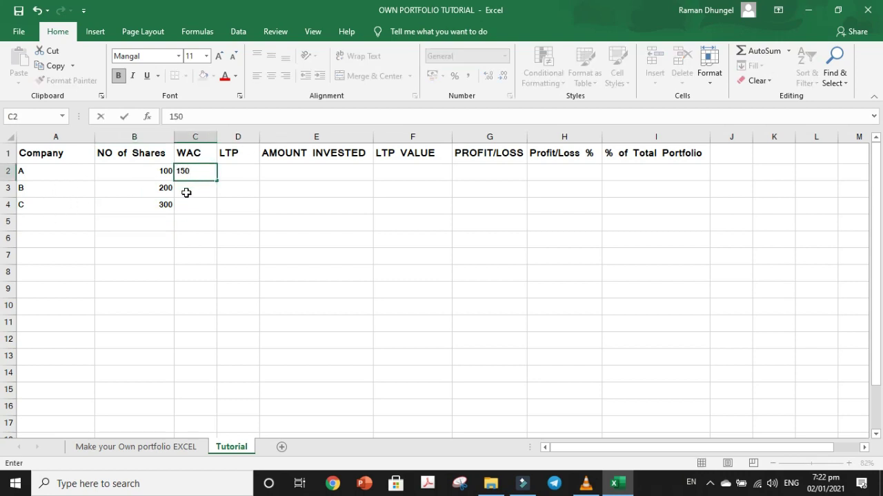
click(187, 193)
text(1)
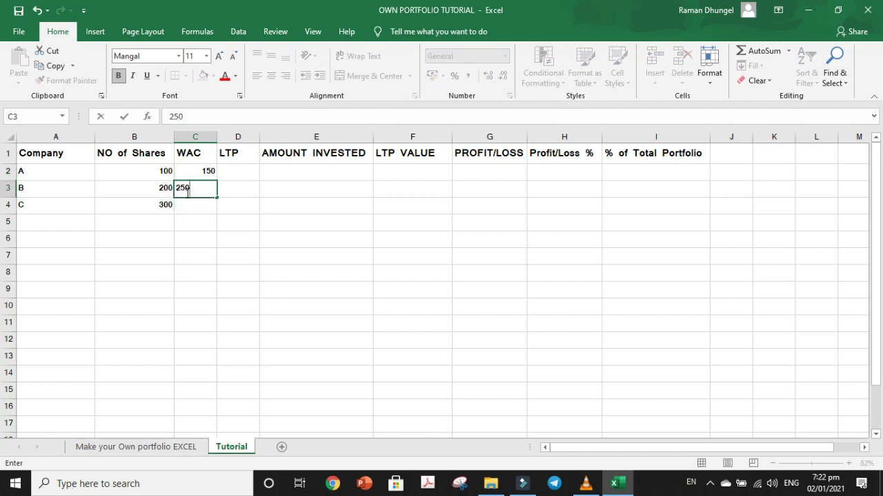
click(190, 205)
text(3)
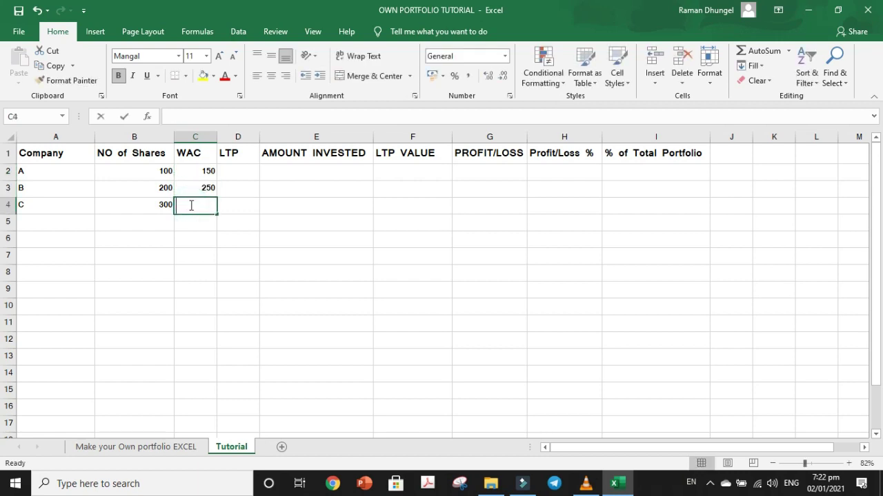
text(50)
key(Return)
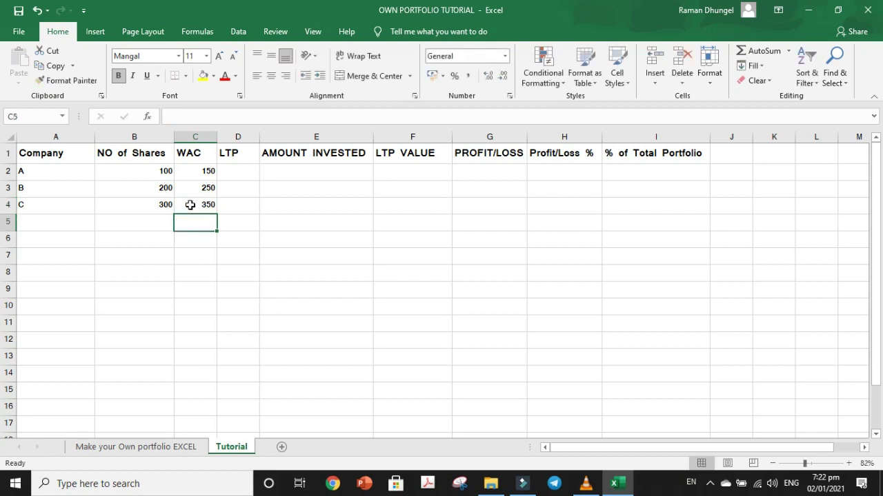
Step: Enter LTP values 200, 300 and 400 for companies A–C
click(233, 173)
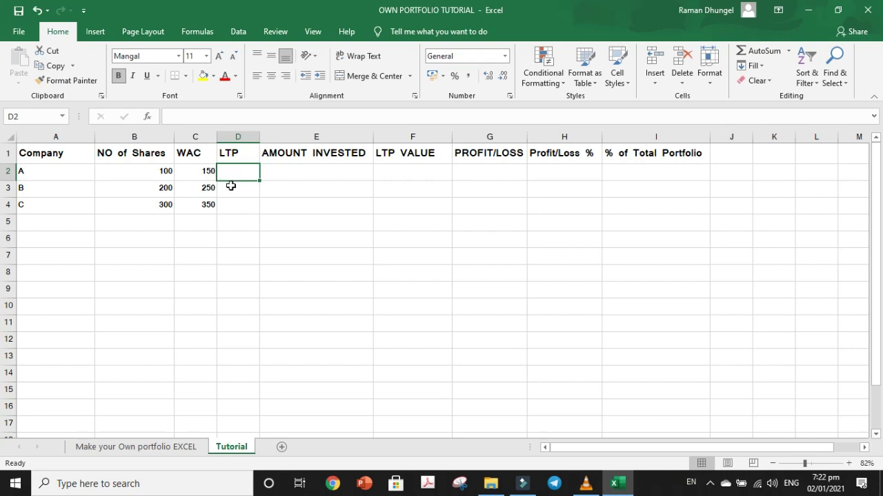
text(200)
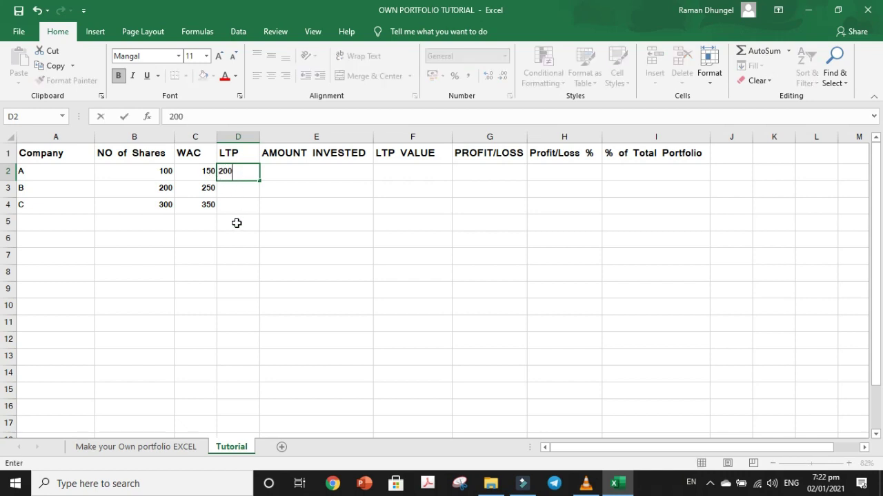
click(233, 192)
text(300)
click(231, 206)
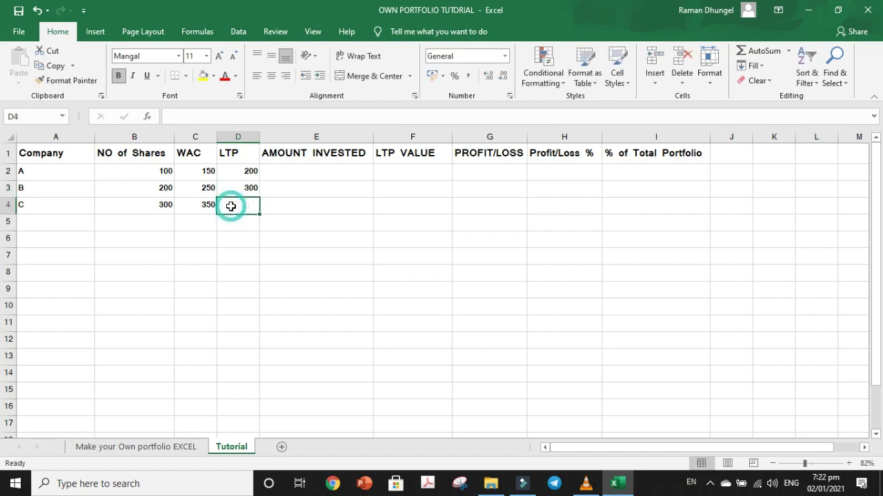
text(400)
key(Return)
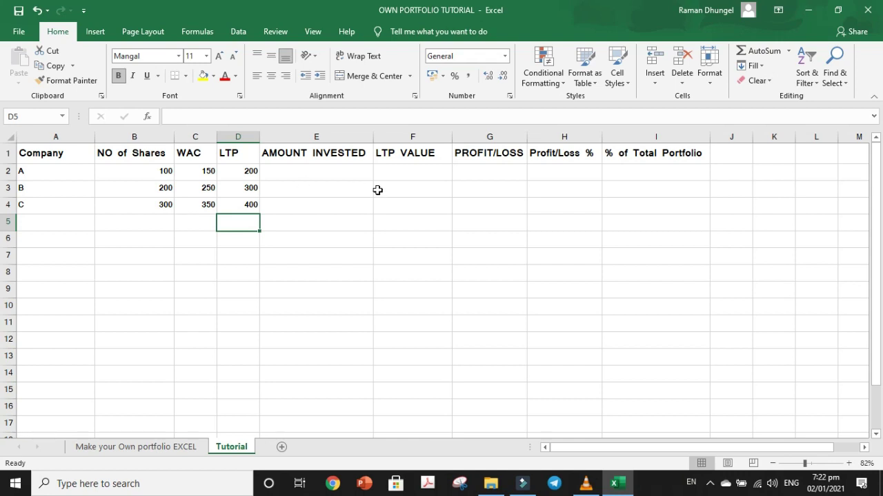
click(323, 175)
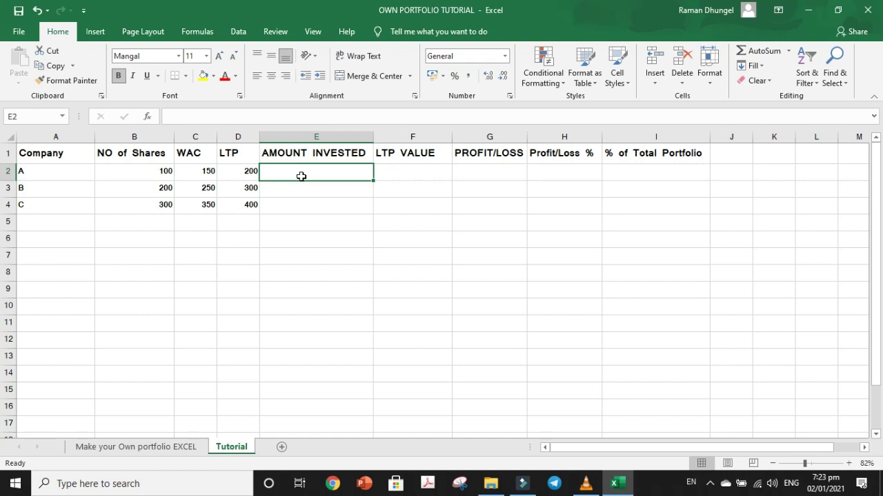
Step: Enter =C2*B2 in E2 so company A's amount invested shows 15000
drag(805, 464, 811, 464)
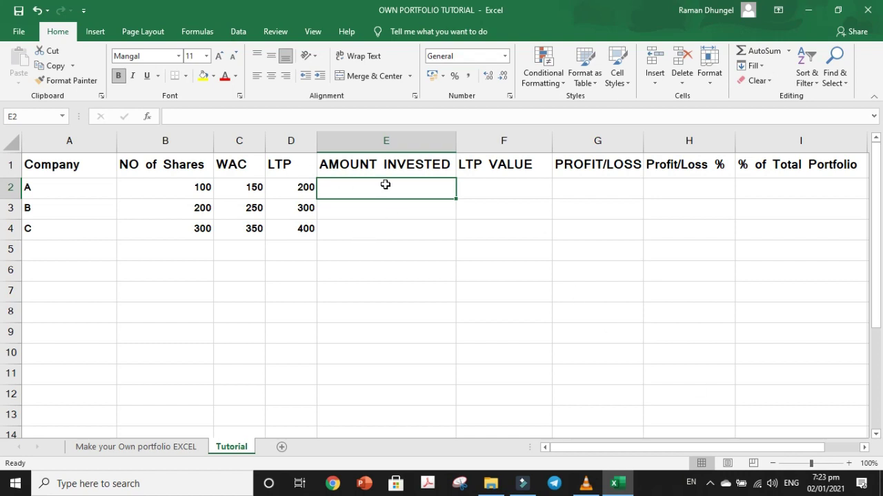
click(199, 190)
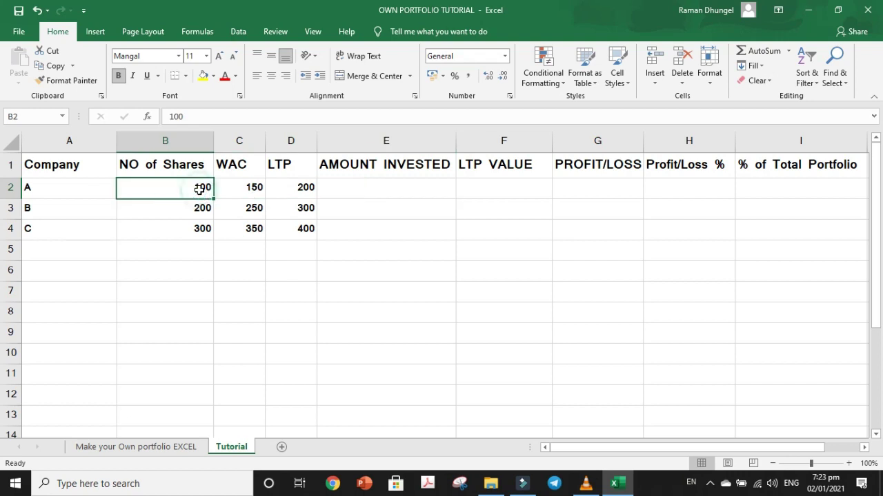
click(249, 189)
click(359, 195)
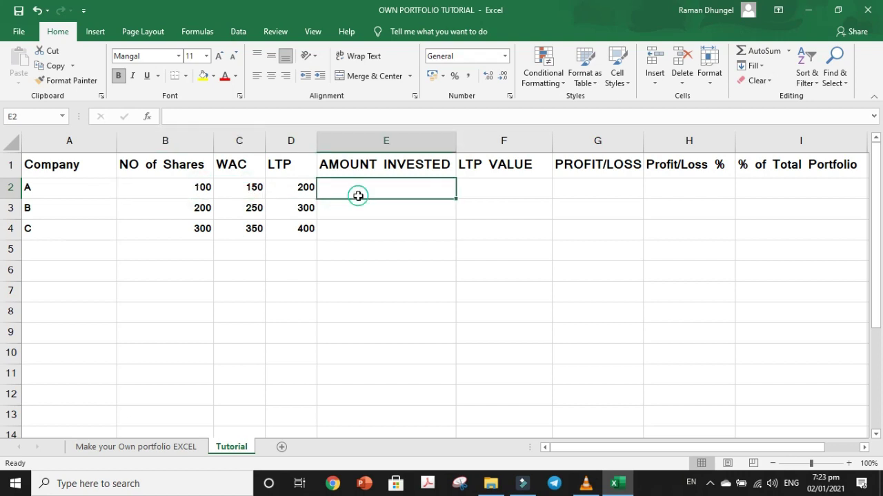
text(=)
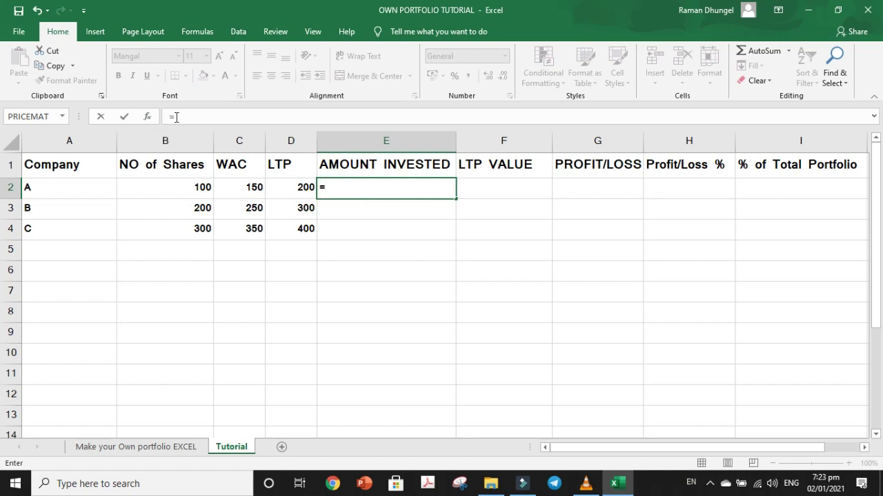
click(249, 189)
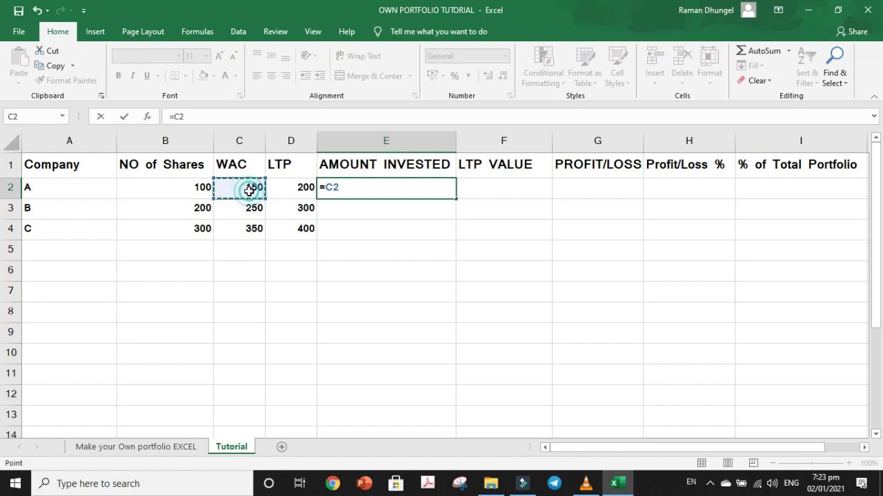
text(*)
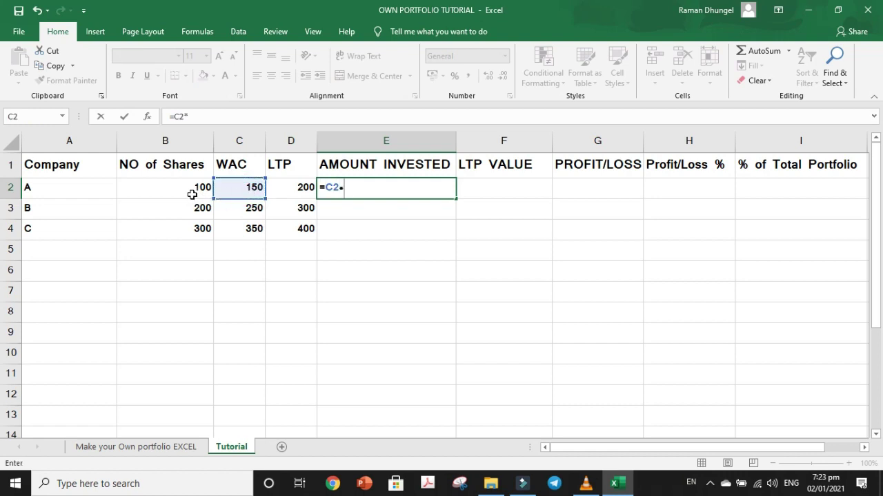
click(193, 195)
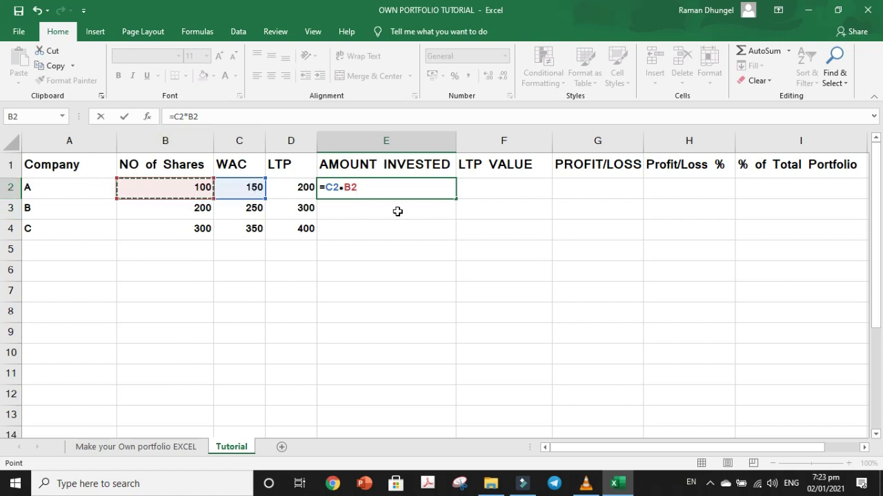
key(Return)
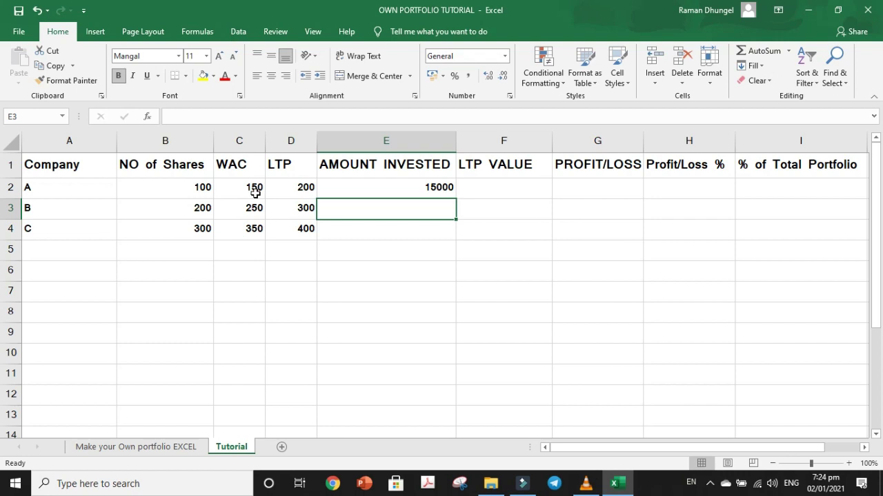
click(426, 193)
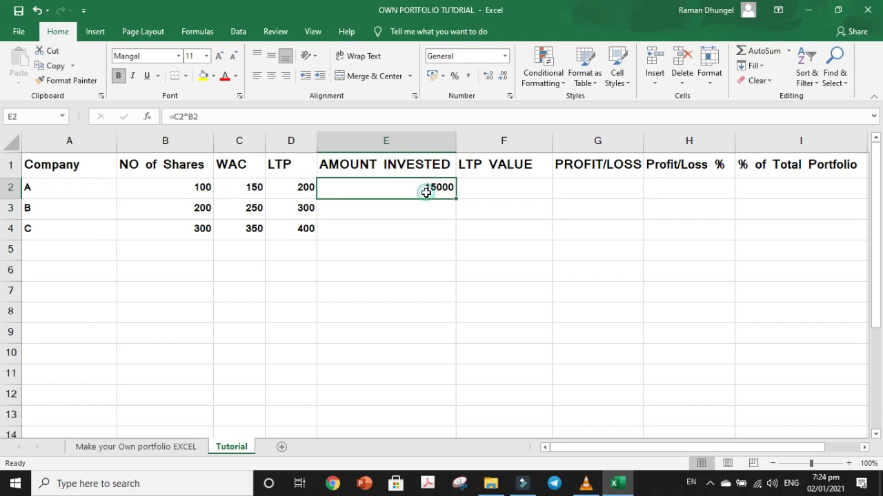
Step: Enter =D2*B2 in F2, giving company A an LTP value of 20000
click(501, 165)
click(493, 190)
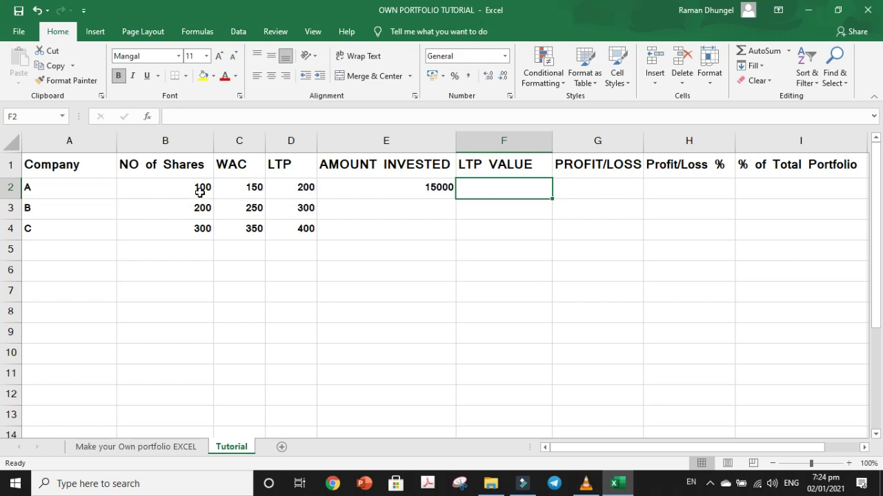
click(304, 190)
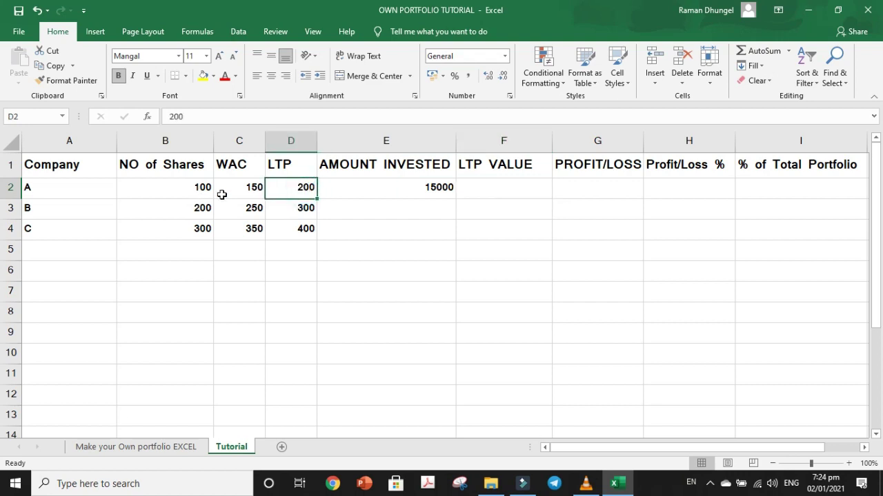
click(200, 190)
click(483, 187)
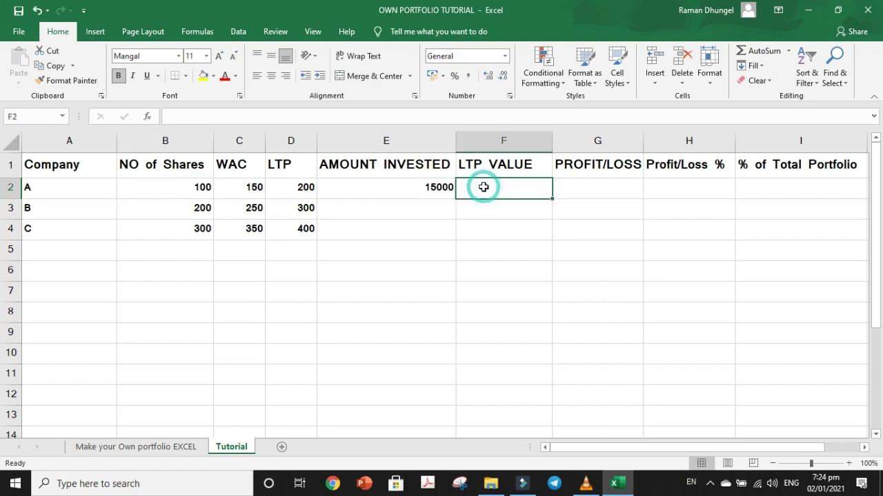
text(=)
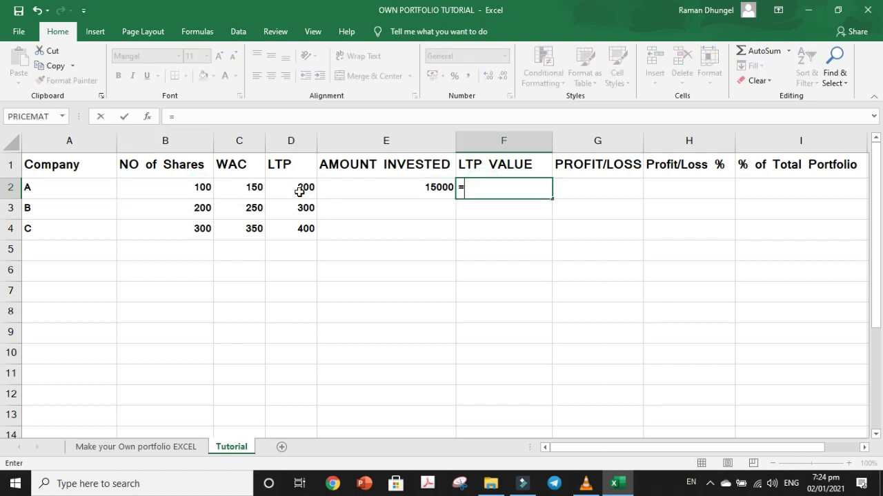
click(299, 190)
text(*)
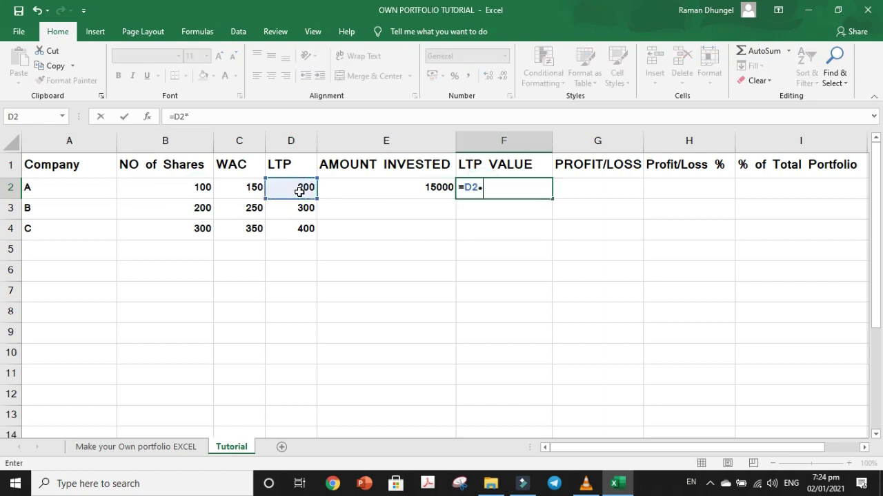
click(194, 192)
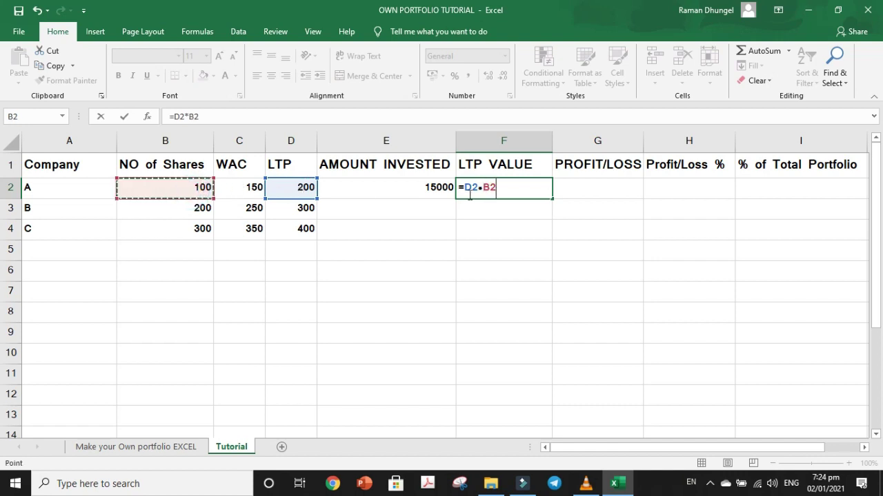
key(Return)
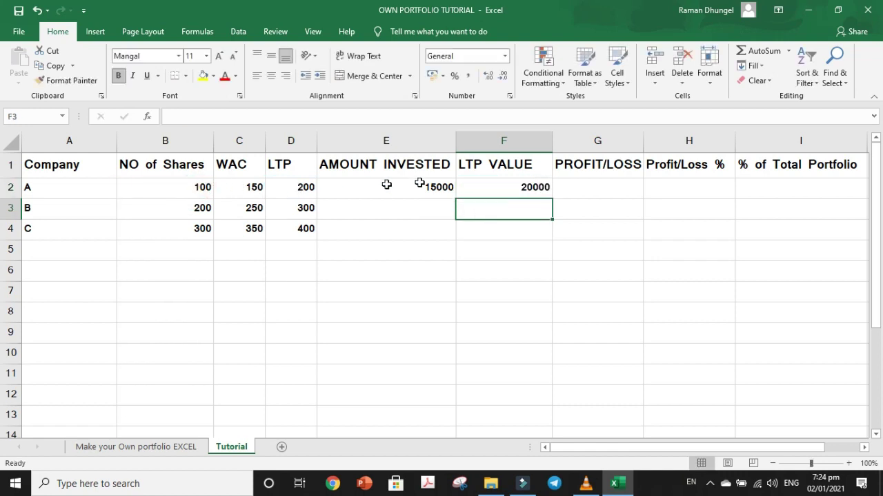
click(587, 187)
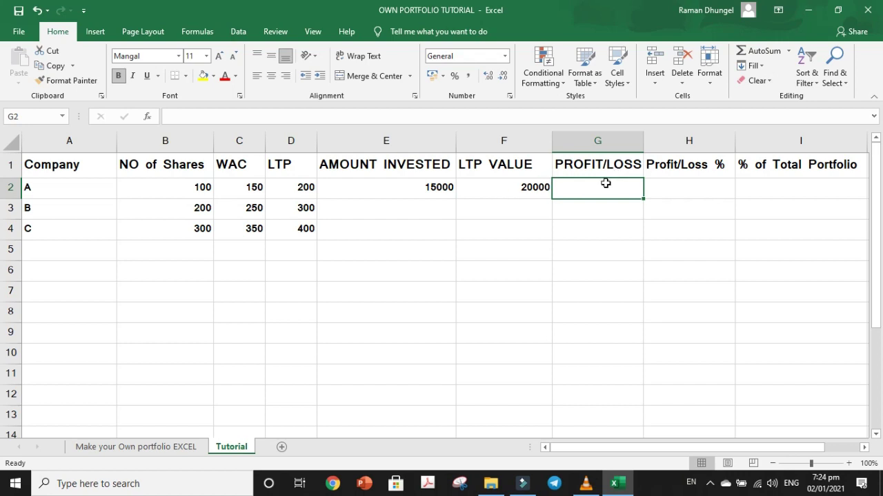
Step: Enter =F2-E2 in G2 so company A's profit/loss shows 5000
text(=)
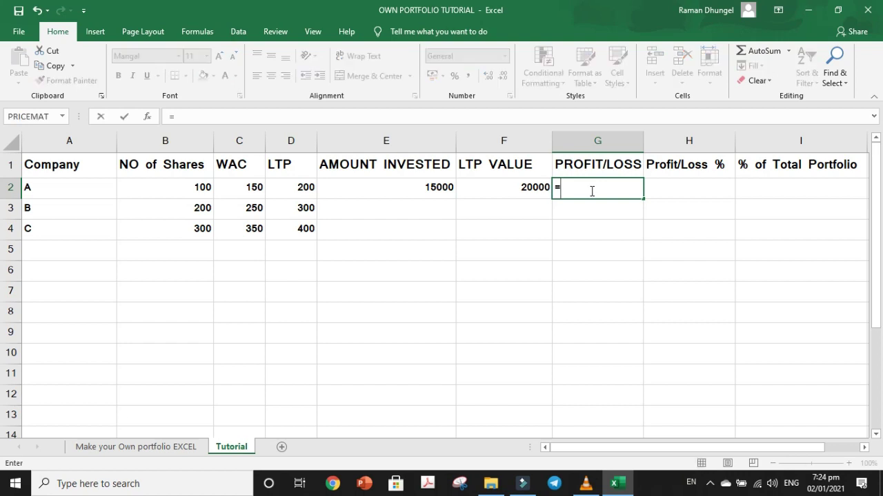
click(530, 188)
text(-)
click(418, 189)
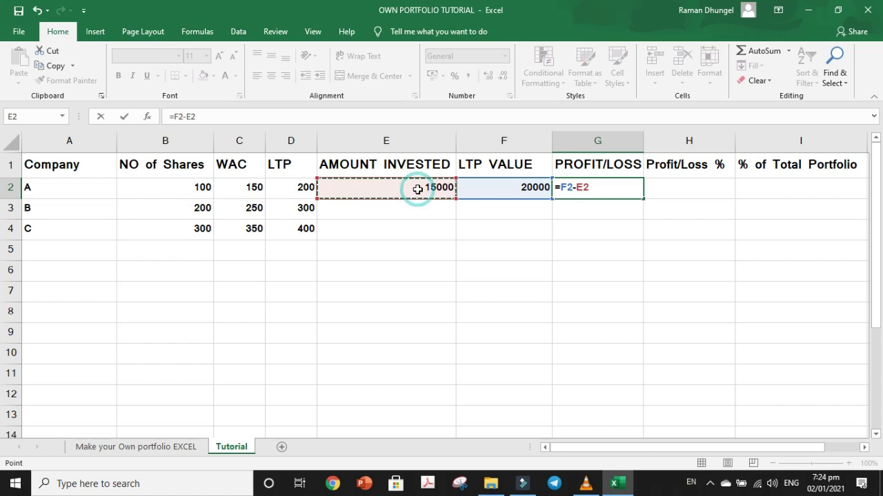
key(Return)
Step: Enter =G2/E2*100 in H2 for company A's profit/loss percentage
click(659, 188)
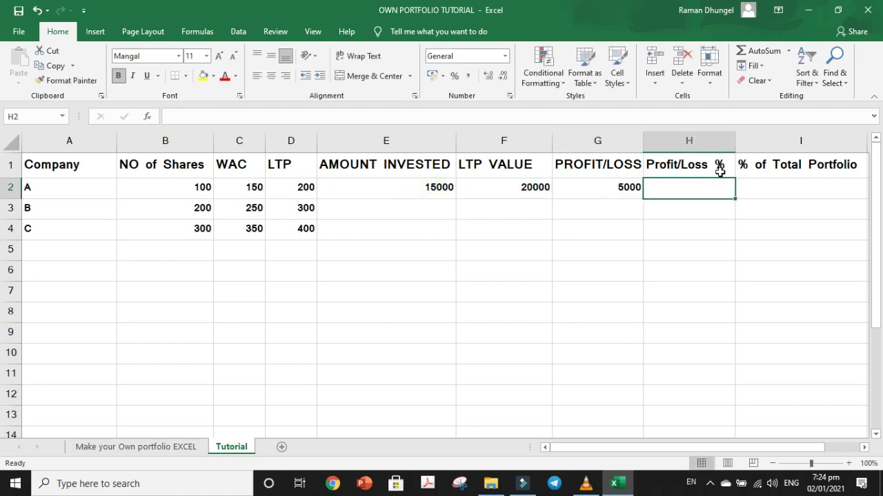
click(614, 192)
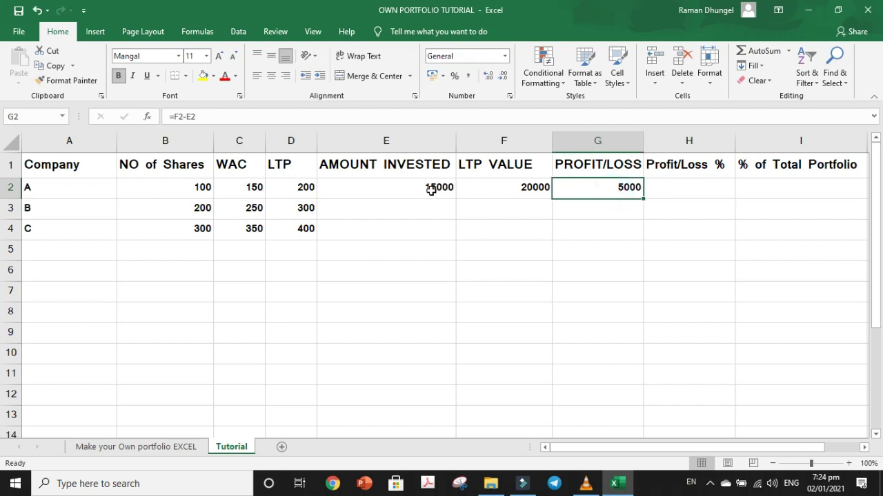
click(686, 189)
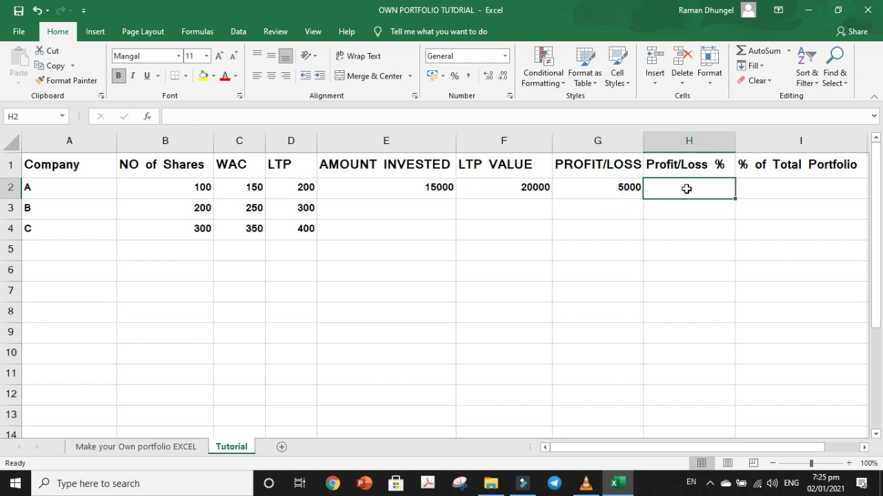
text(=)
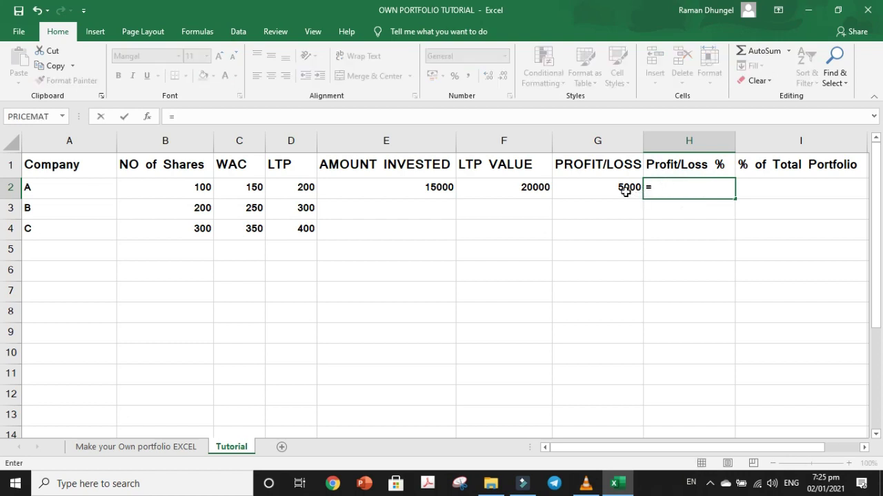
click(622, 189)
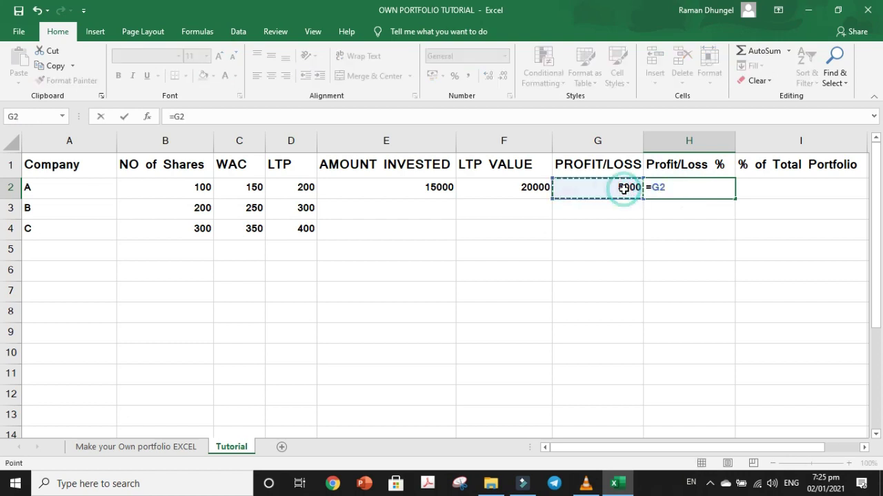
text(/)
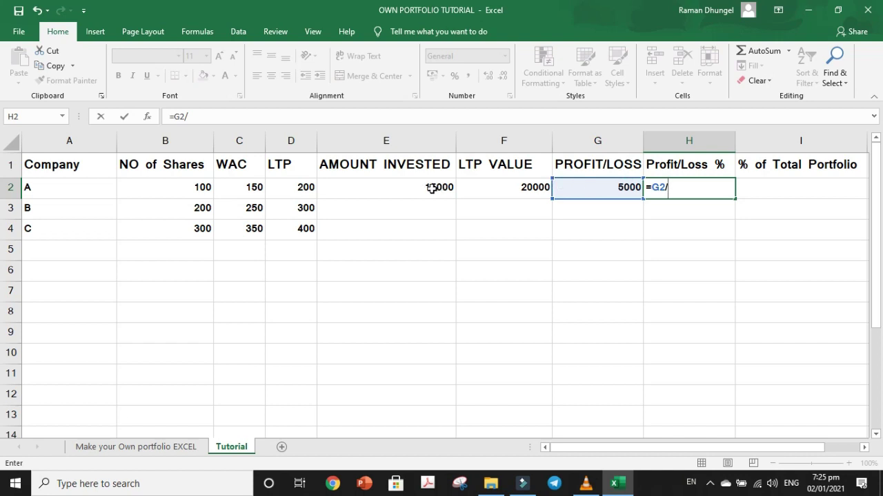
click(432, 189)
text(*100)
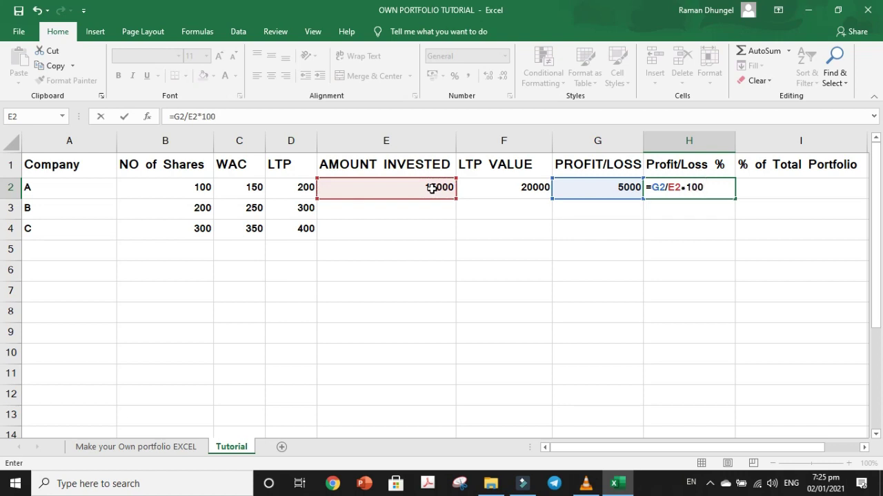
key(Return)
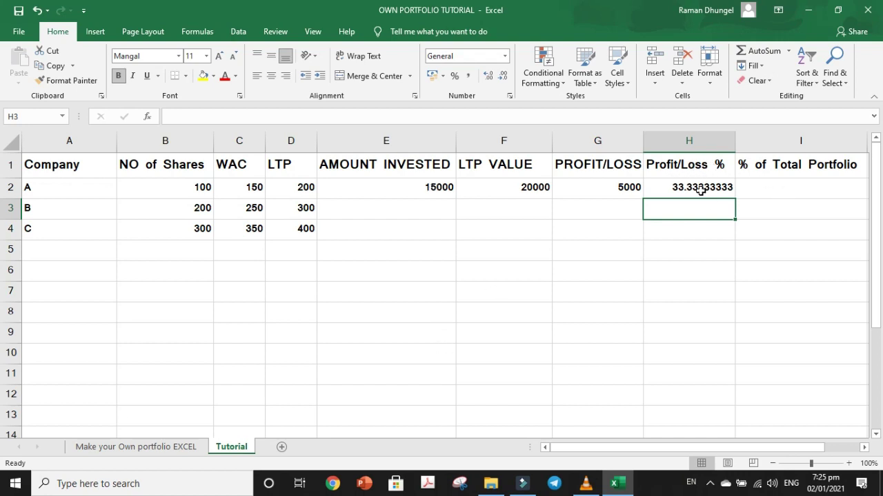
Step: Fill the amount invested formula down to E3:E4, giving 50000 and 105000
click(775, 185)
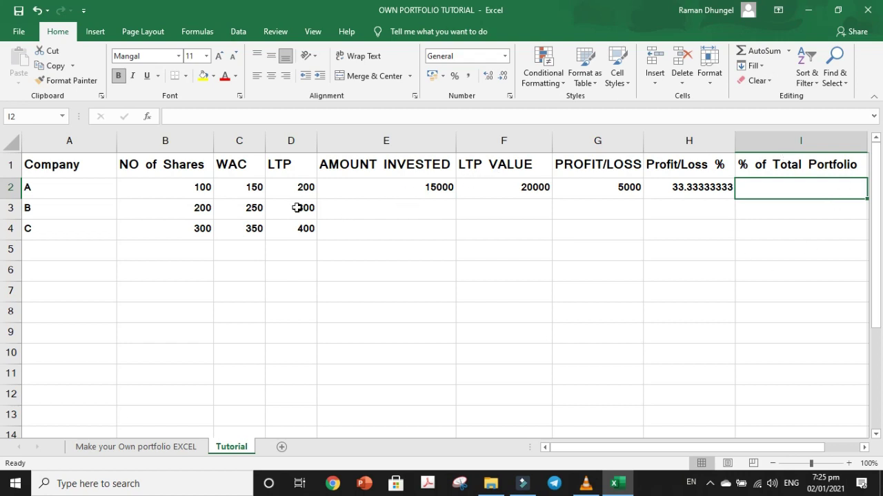
click(412, 186)
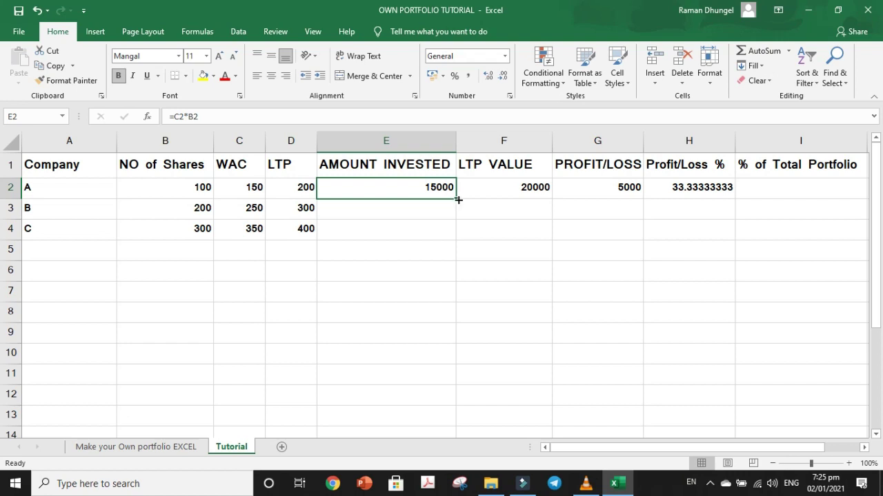
drag(457, 200, 451, 236)
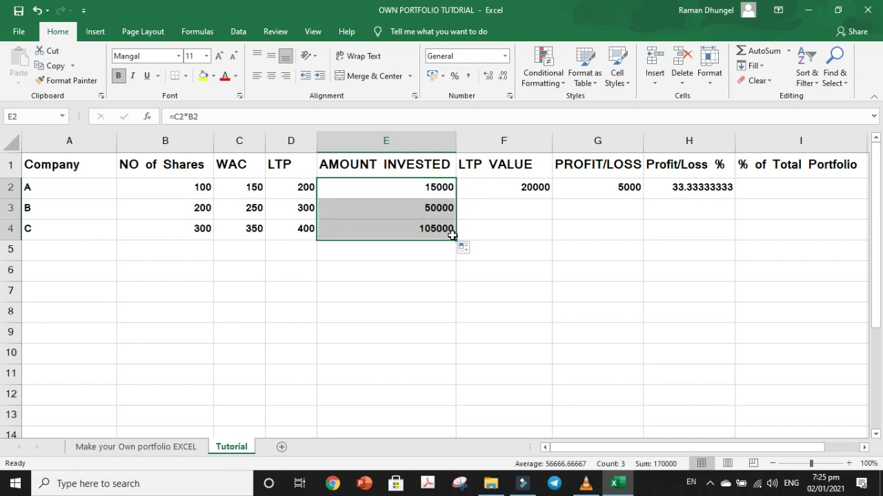
click(433, 213)
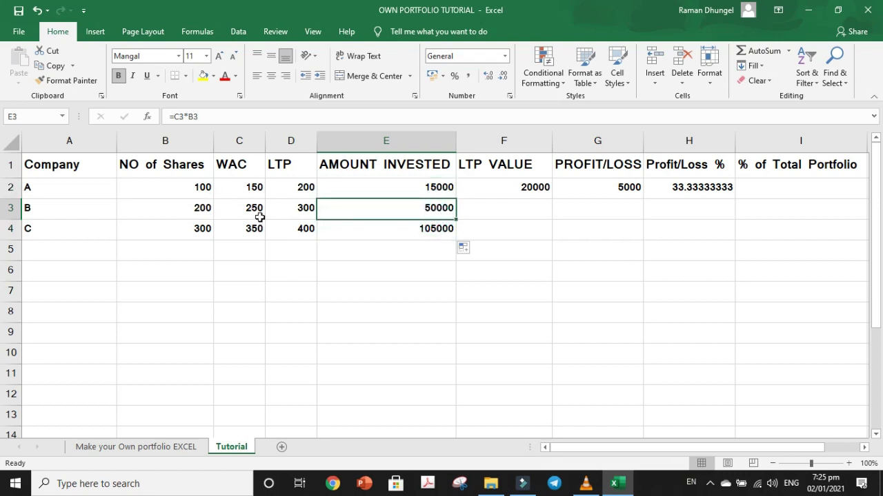
click(428, 242)
click(406, 230)
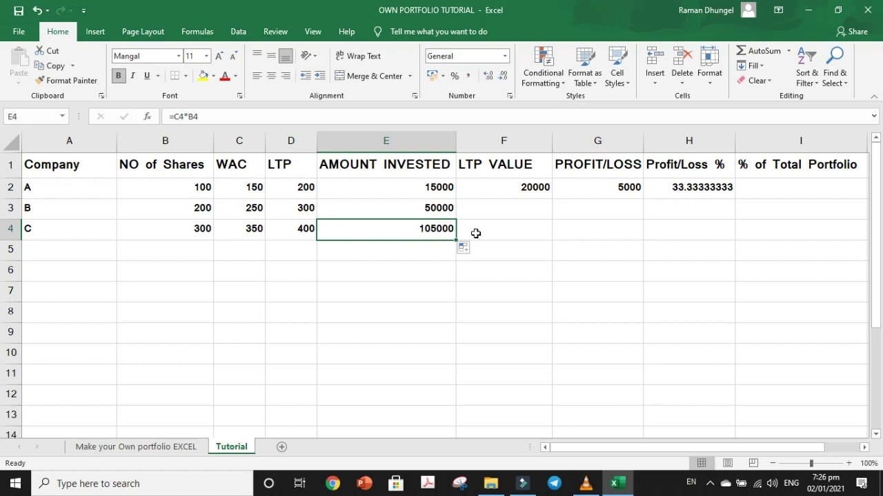
Step: Fill the LTP value, profit/loss and profit/loss % formulas down to rows 3–4
click(528, 185)
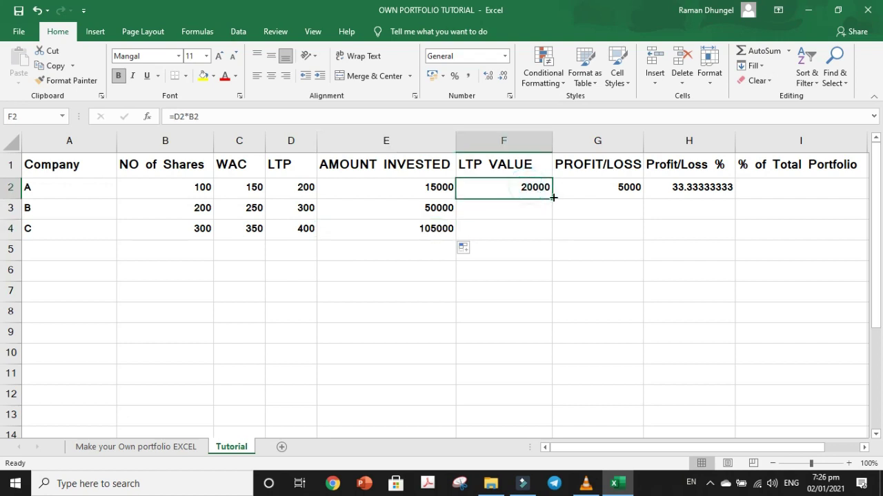
drag(553, 199, 548, 242)
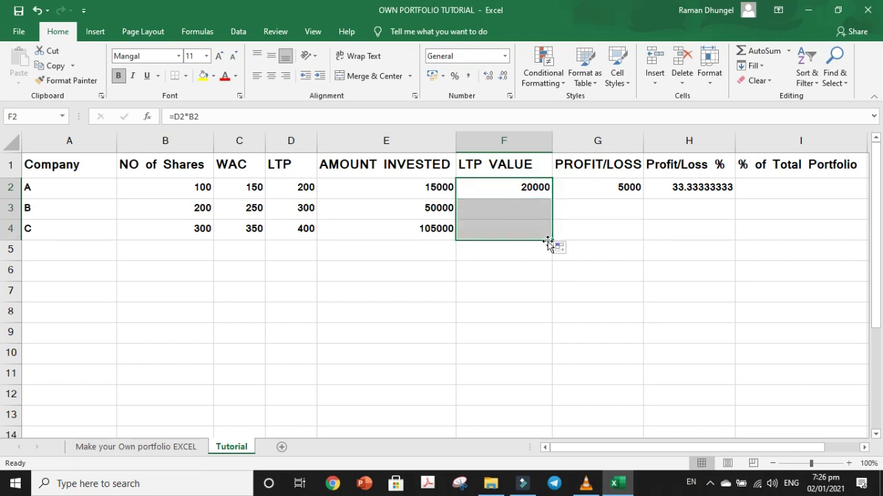
click(621, 187)
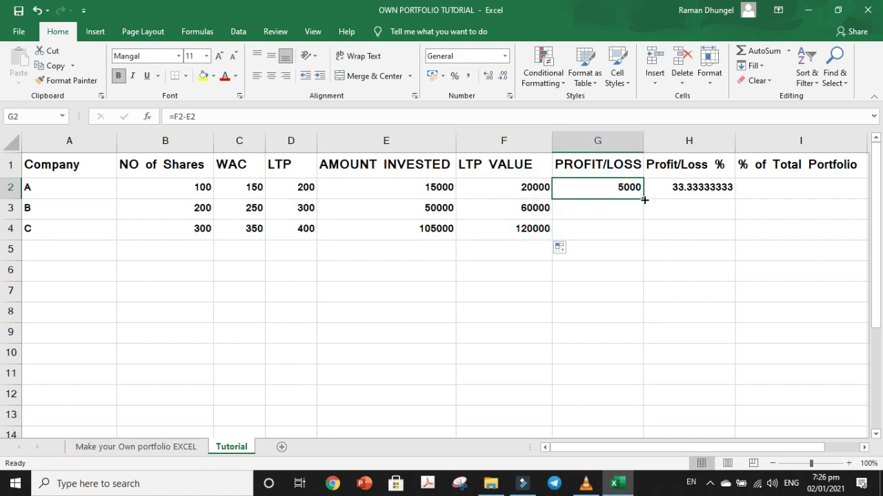
drag(644, 200, 642, 238)
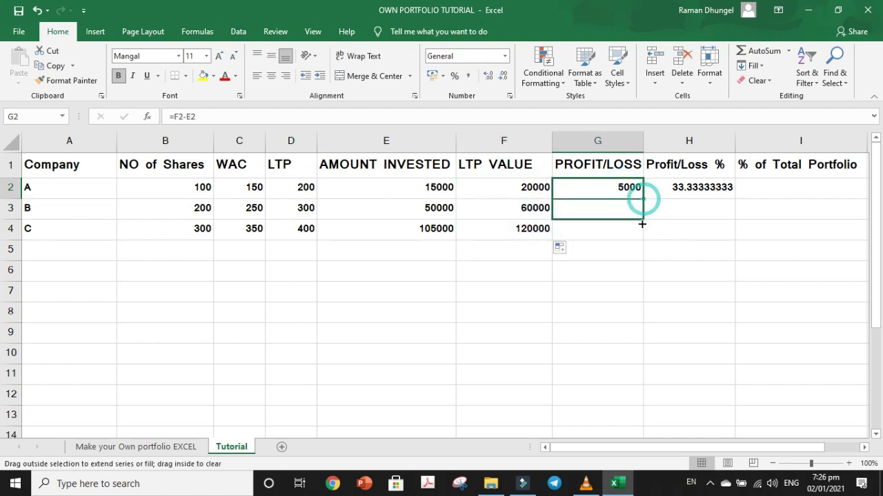
click(701, 194)
drag(736, 200, 735, 236)
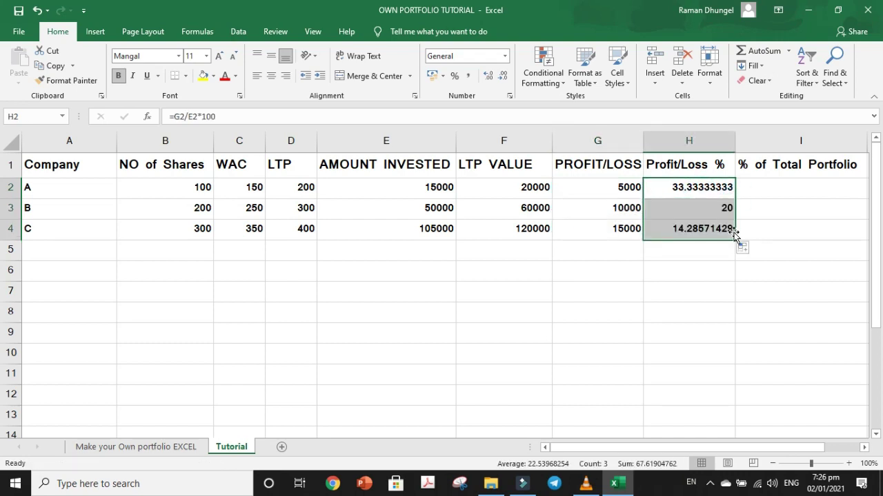
click(676, 191)
click(437, 222)
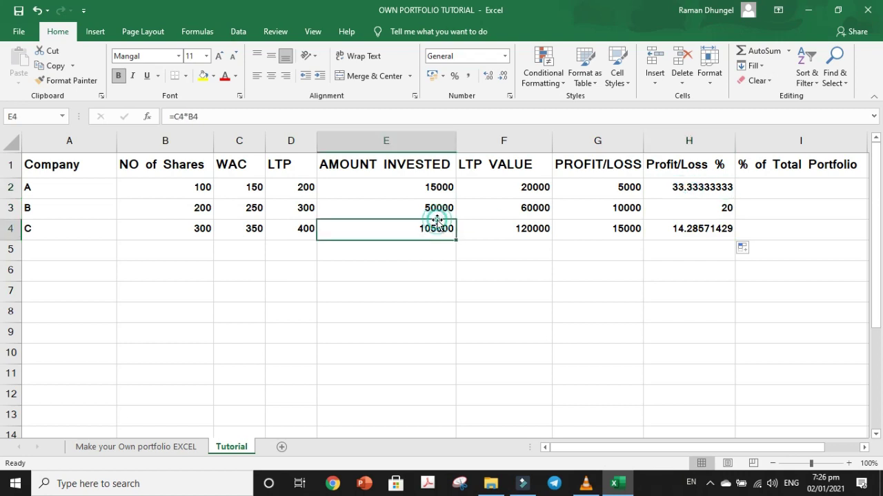
click(434, 207)
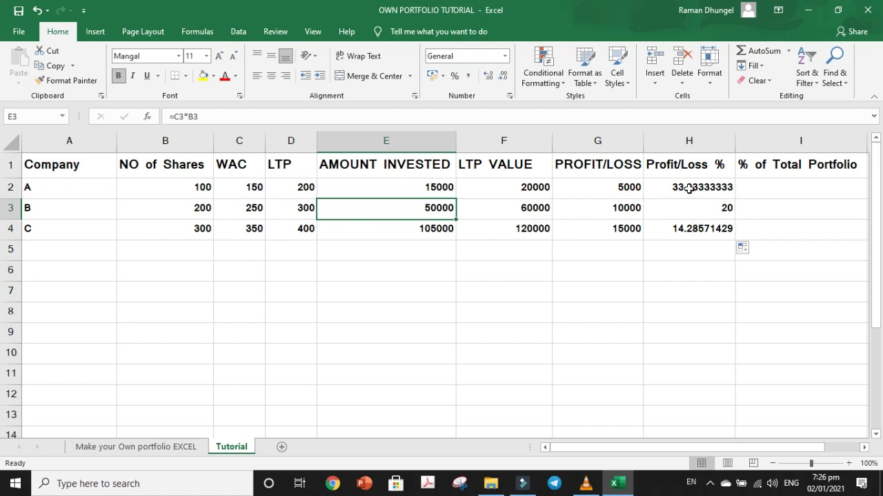
Step: Label row 6 as 'Total' in cell A6
double_click(70, 271)
text(Total)
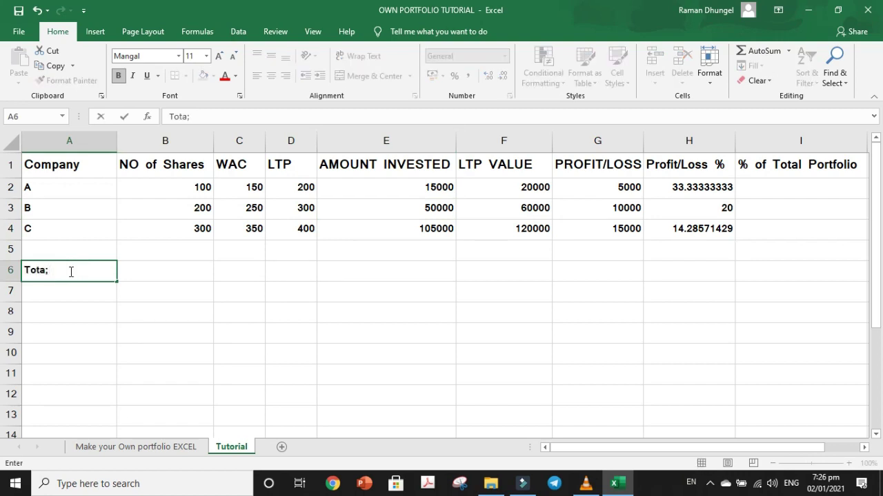
click(164, 269)
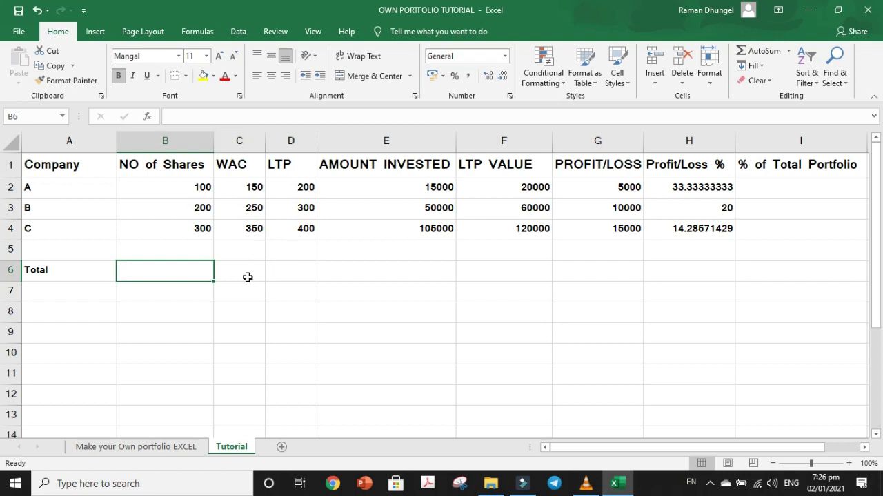
Step: Enter =B2+B3+B4 in B6 to total the share counts to 600
click(203, 188)
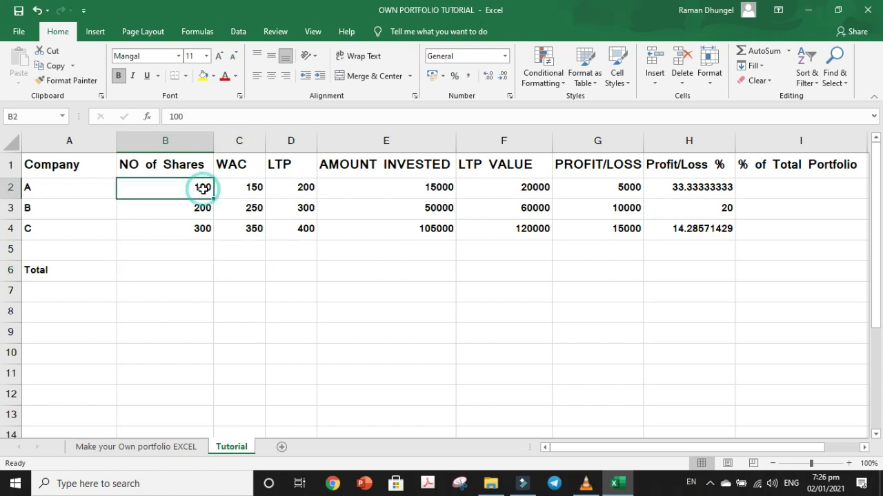
click(185, 275)
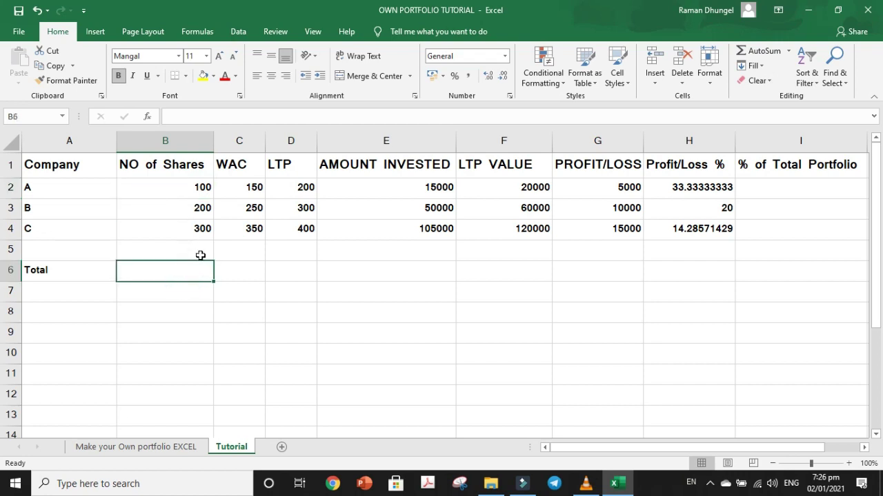
text(=)
click(196, 186)
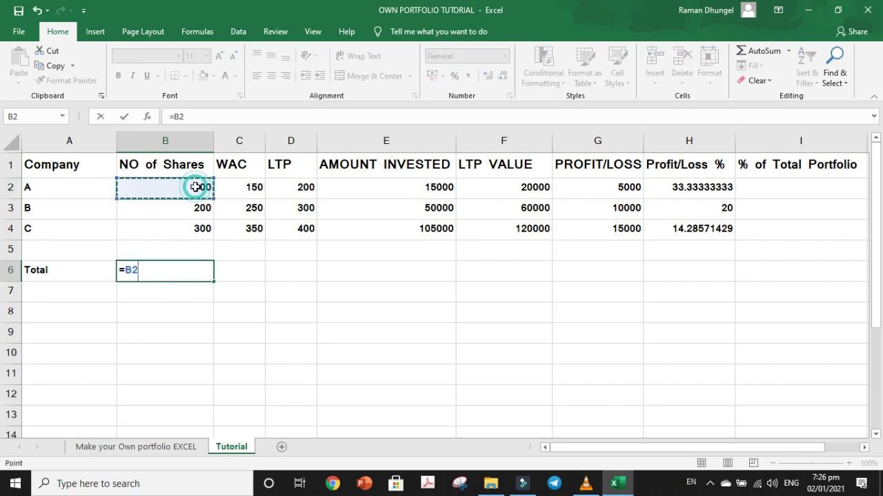
text(+)
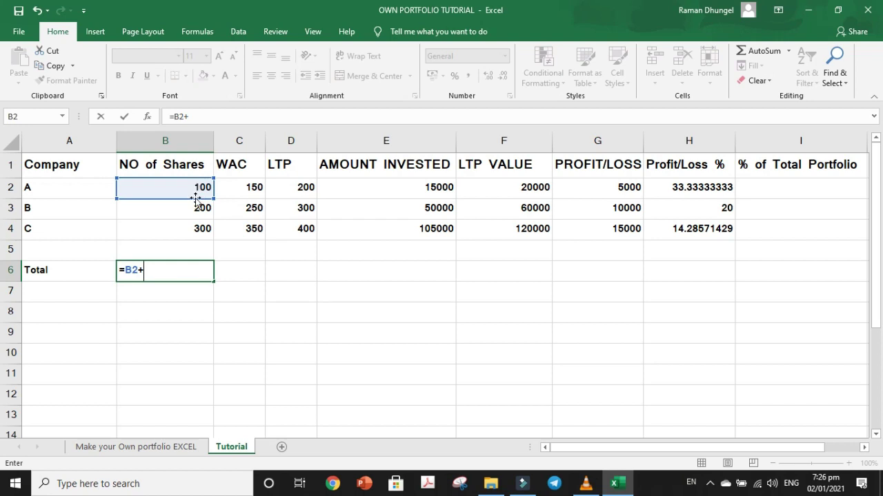
click(196, 207)
text(+)
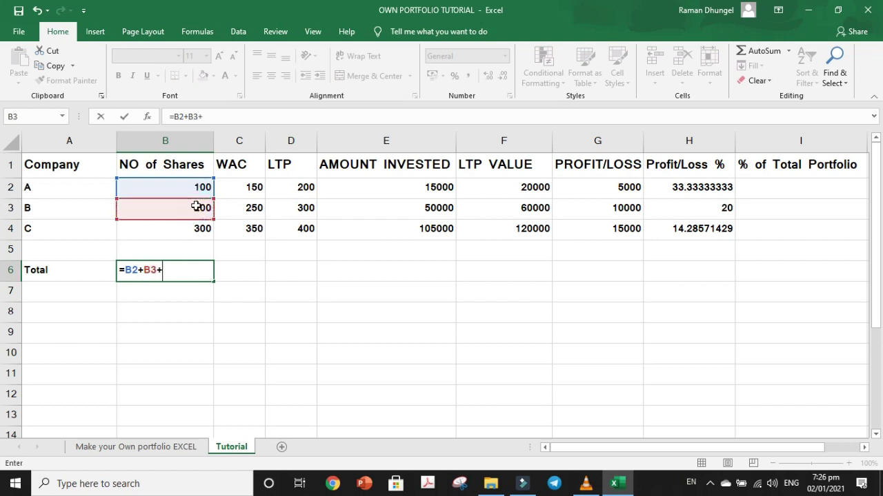
click(199, 228)
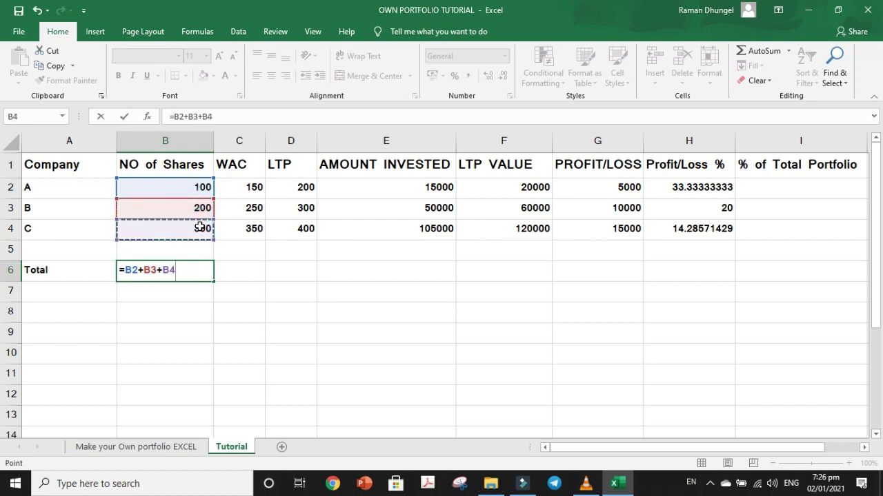
key(Return)
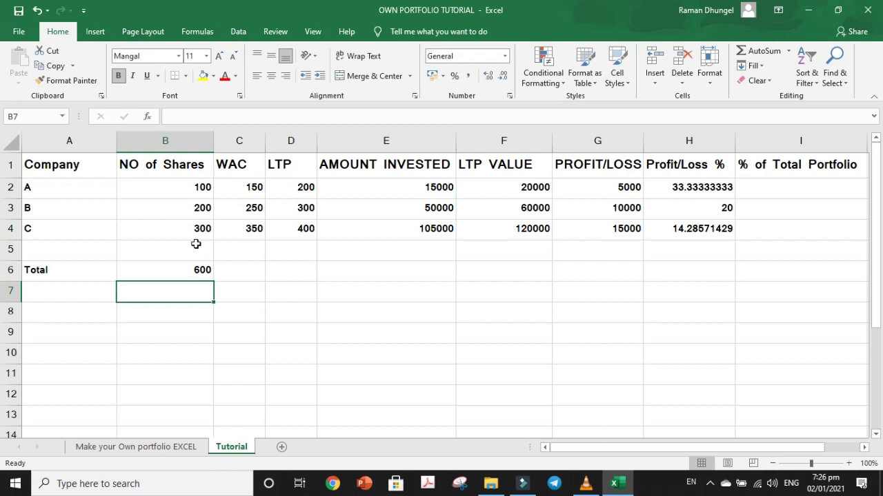
Step: Enter =E4+E3+E2 in E6 for a total amount invested of 170000
click(370, 283)
click(383, 274)
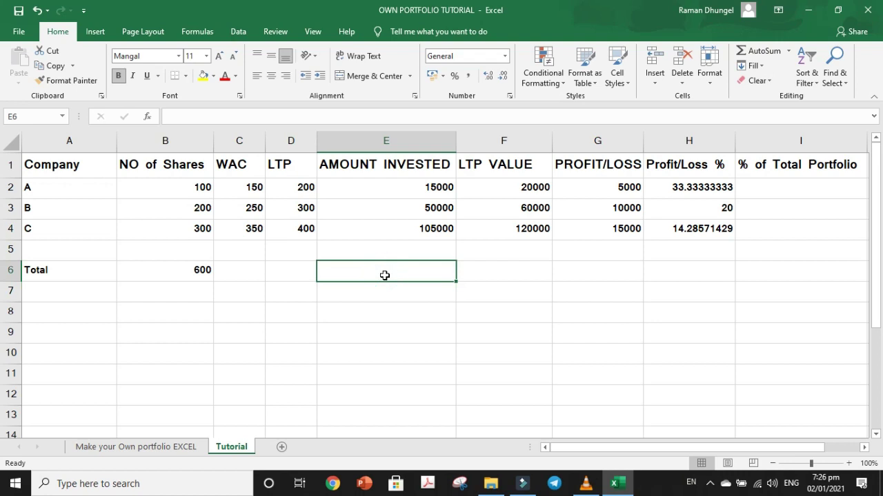
text(=)
click(431, 228)
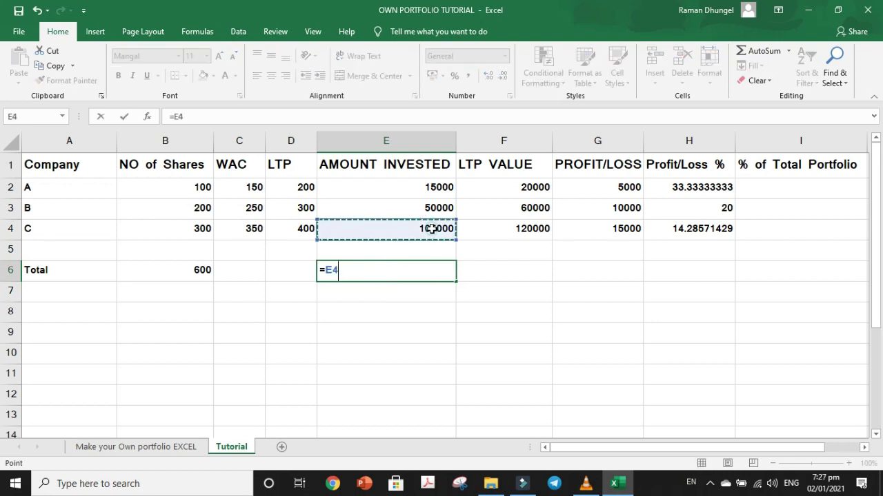
text(+)
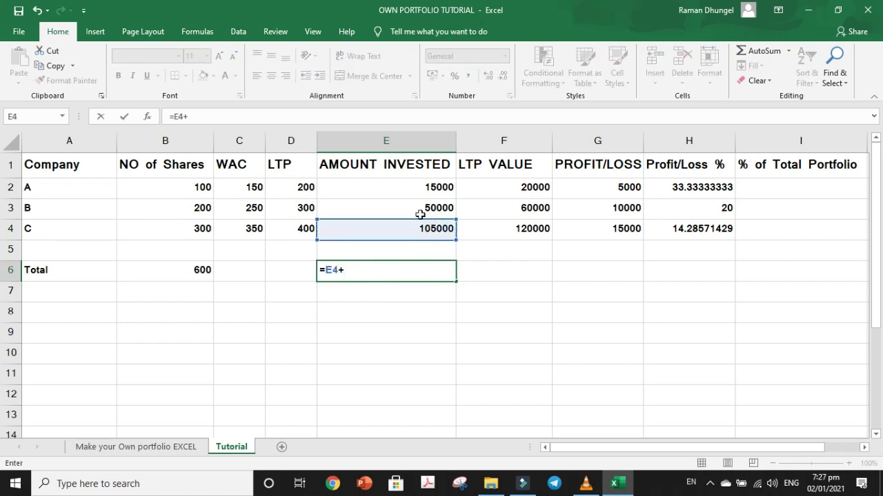
click(420, 214)
text(+)
click(420, 189)
key(Return)
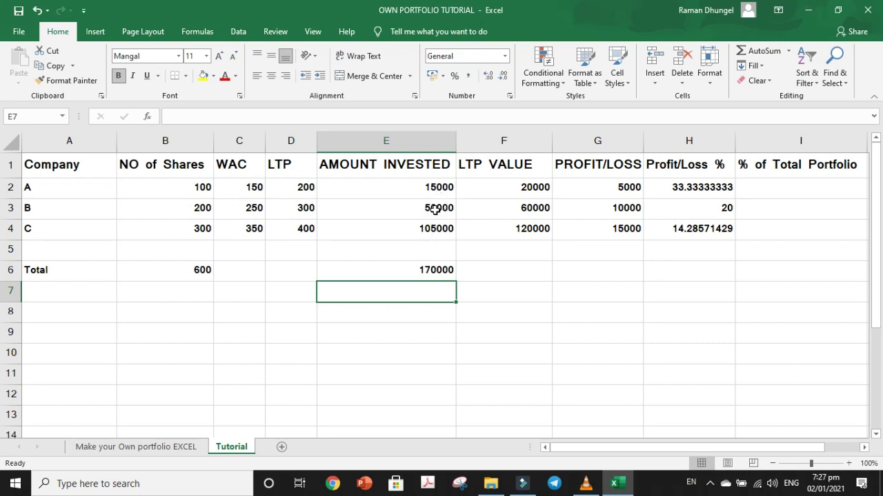
Step: Enter =F4+F3+F2 in F6 for a total LTP value of 200000
click(503, 269)
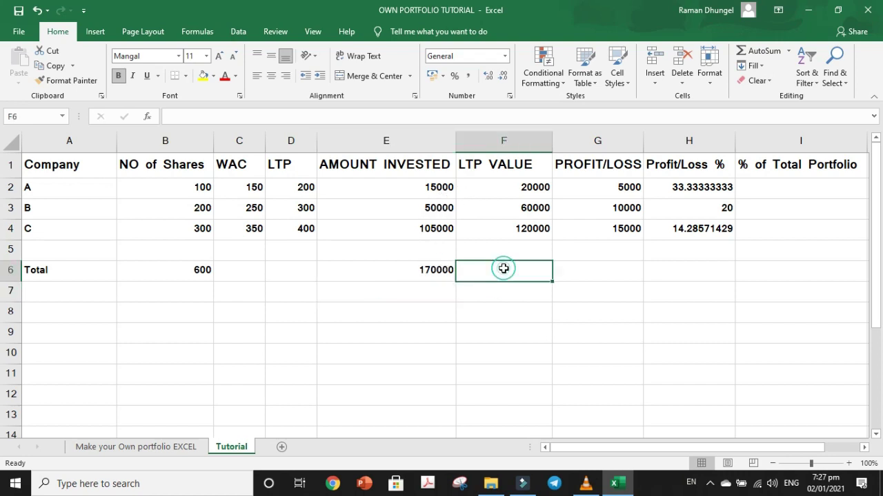
text(=)
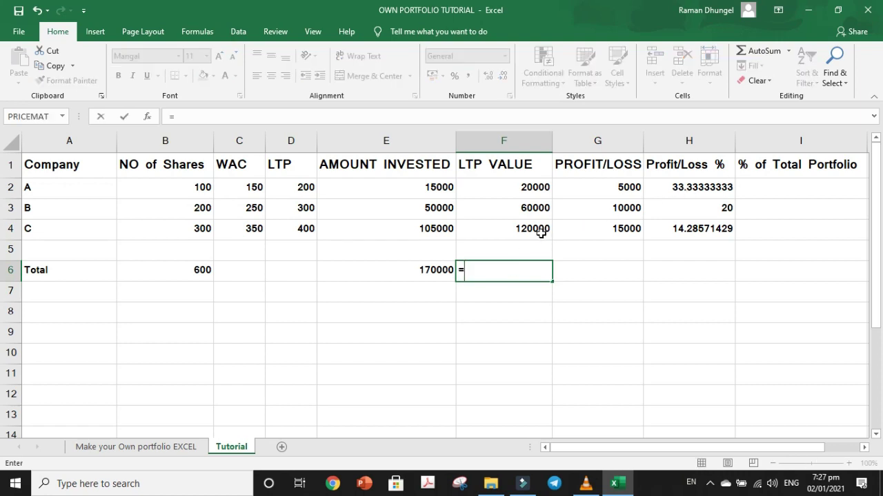
click(540, 230)
text(+)
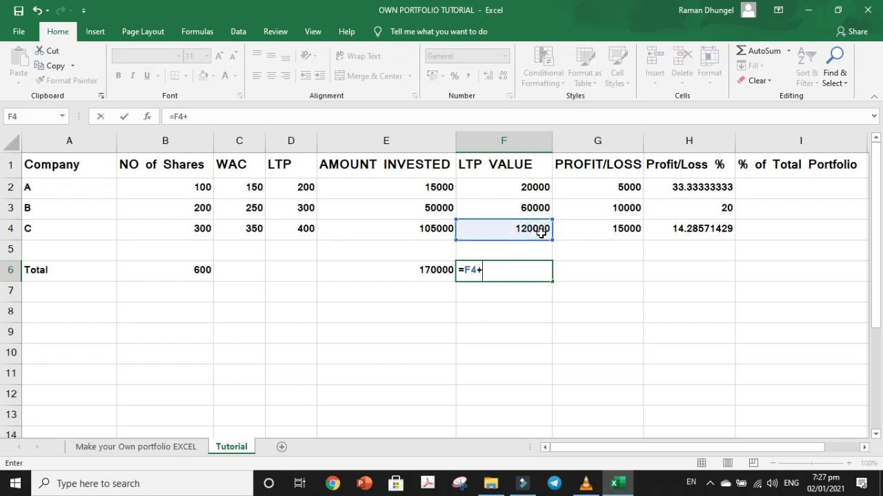
click(526, 208)
text(+)
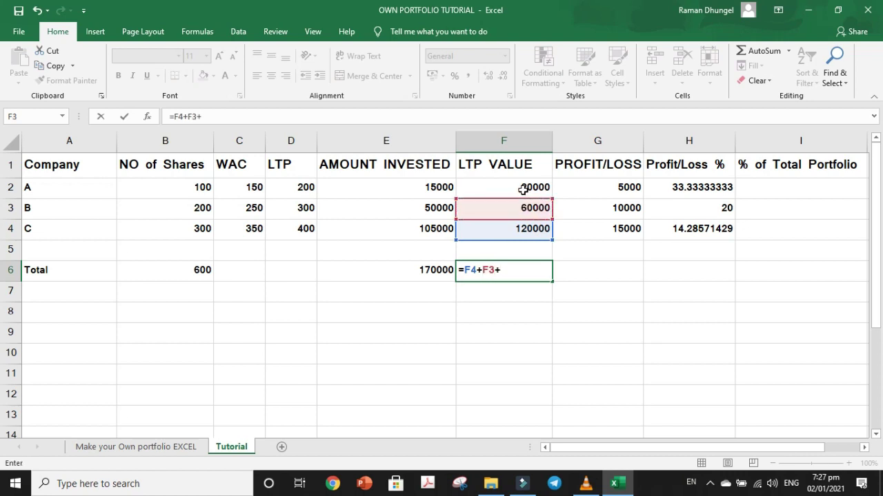
click(523, 189)
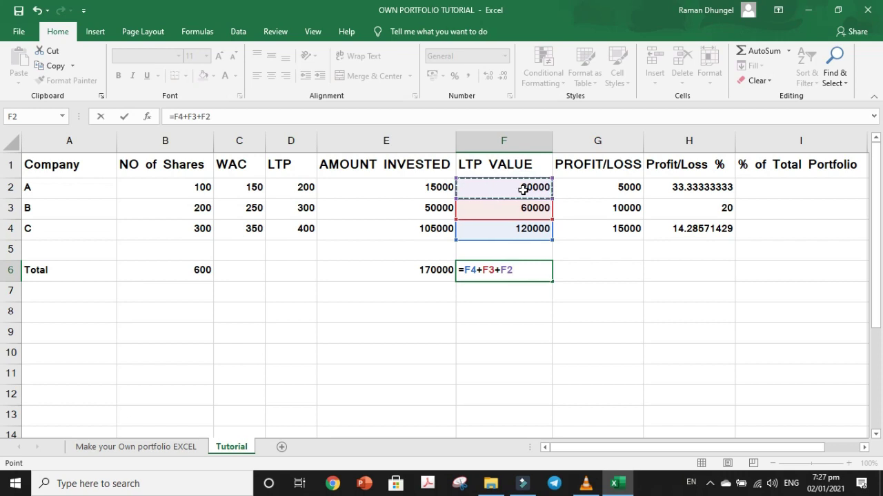
key(Return)
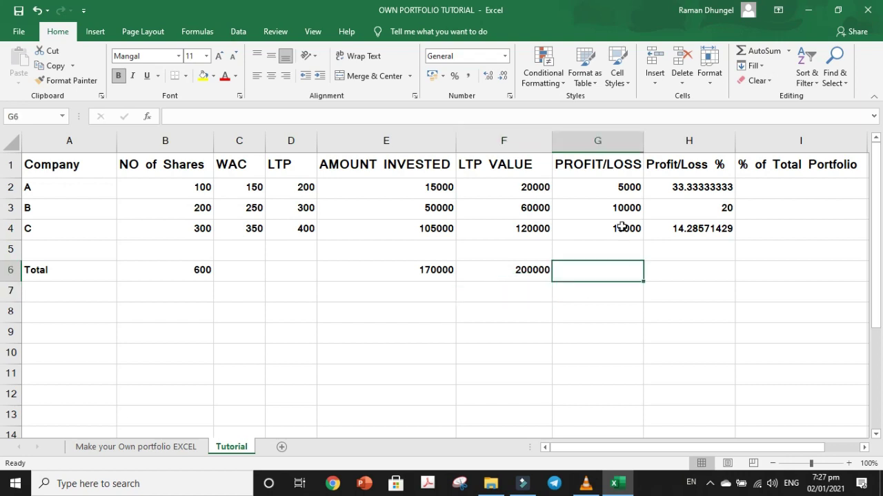
Step: Enter =G4+G3+G2 in G6 for a 30000 total profit, then check H2's formula
click(623, 228)
click(609, 278)
text(=)
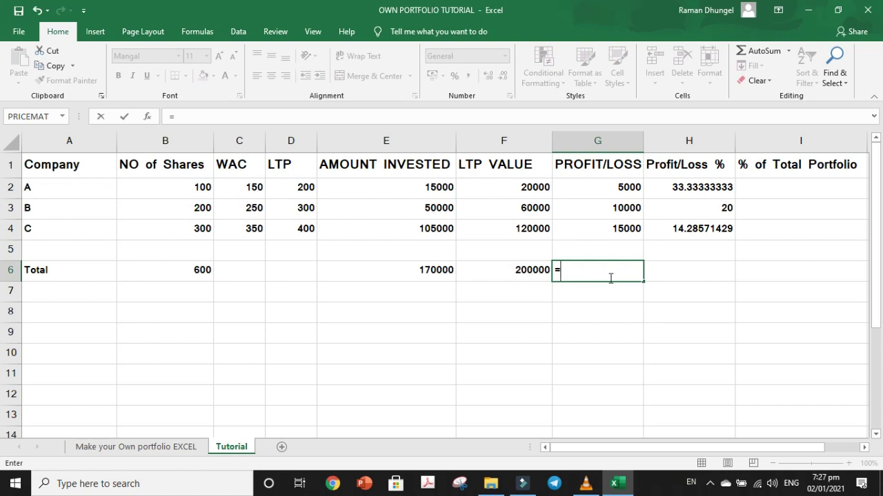
click(611, 234)
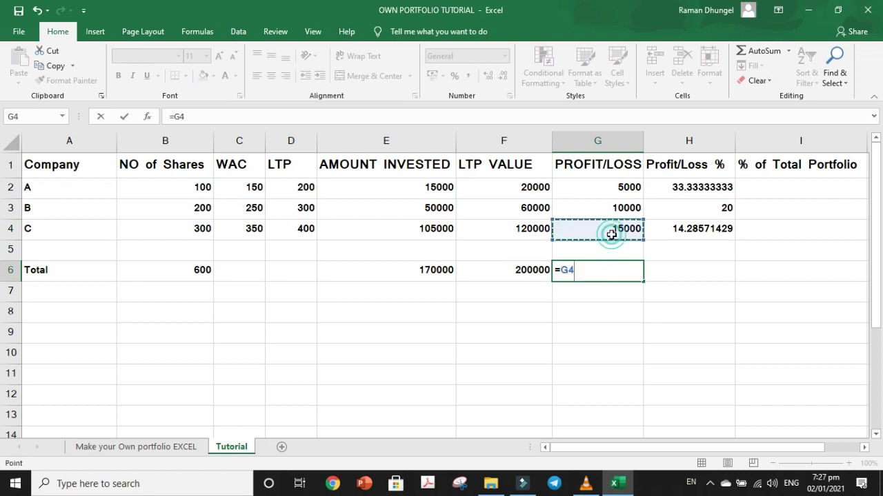
text(+)
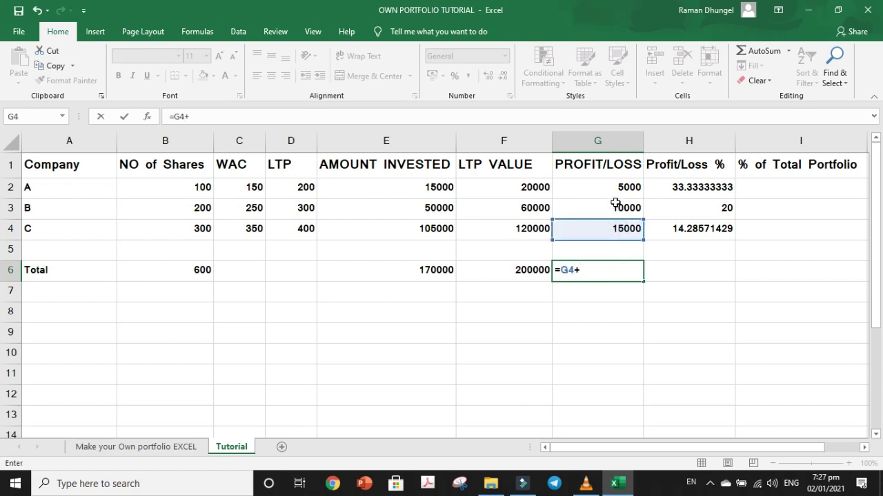
click(617, 207)
text(+)
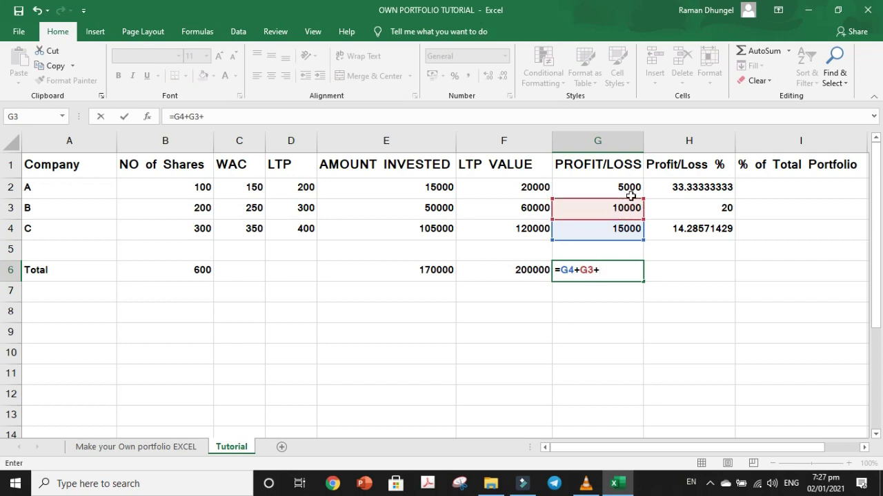
click(632, 186)
key(Return)
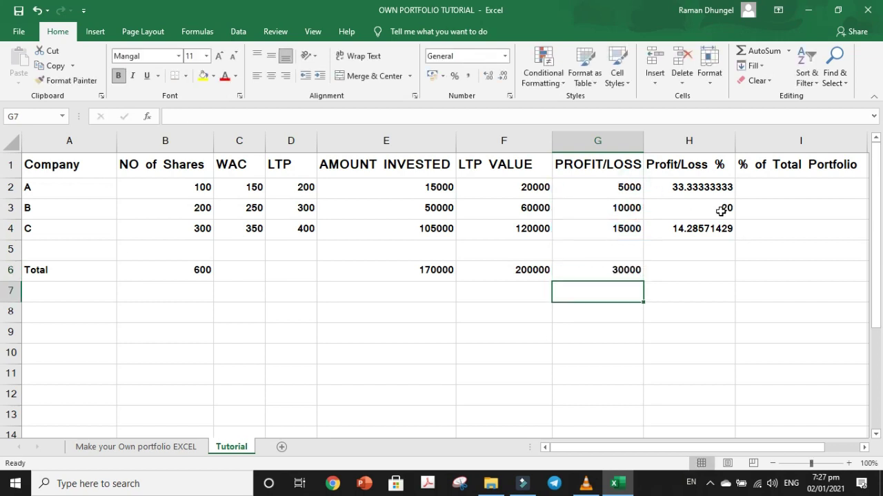
click(706, 192)
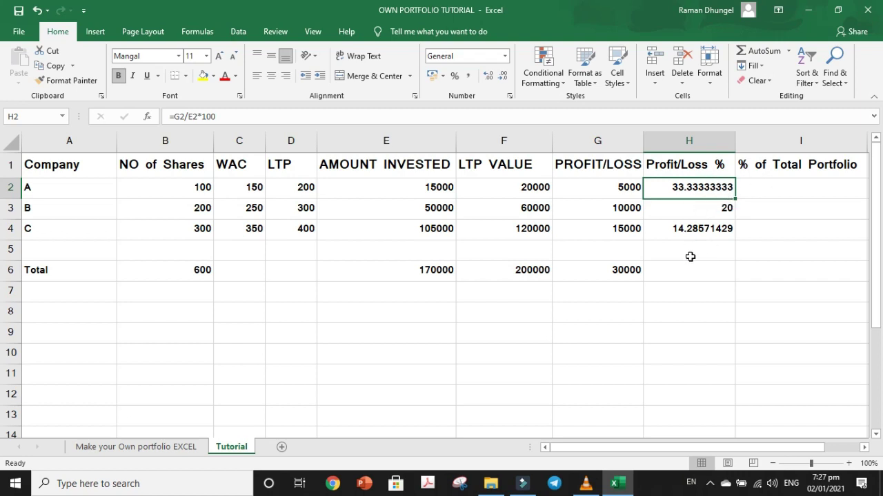
click(689, 271)
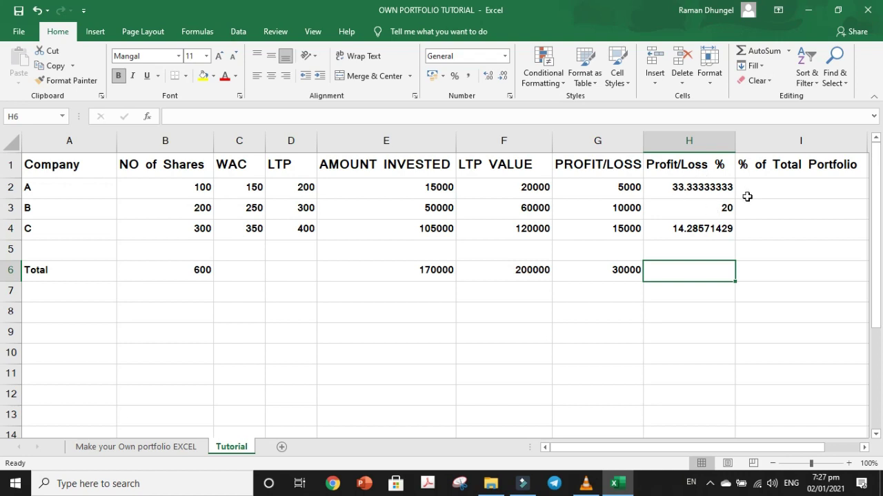
Step: Enter =G6/E6*100 in H6, giving an overall profit of 17.64705882%
text(=)
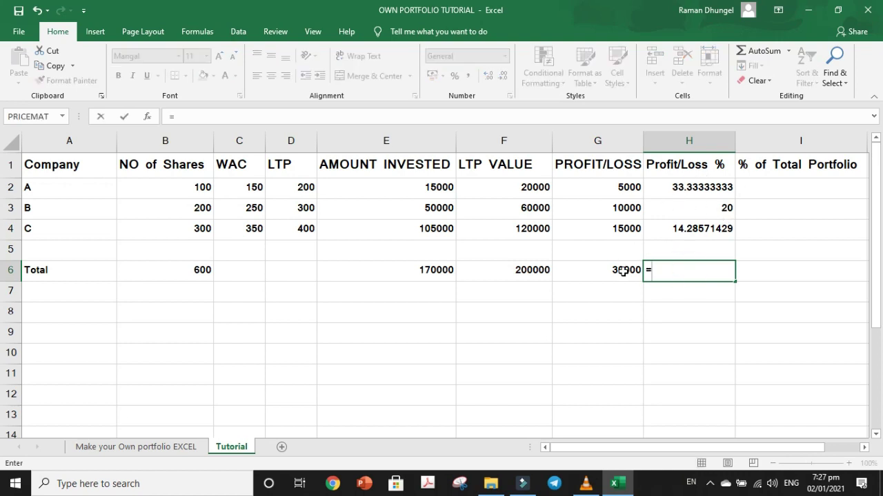
click(623, 271)
text(/)
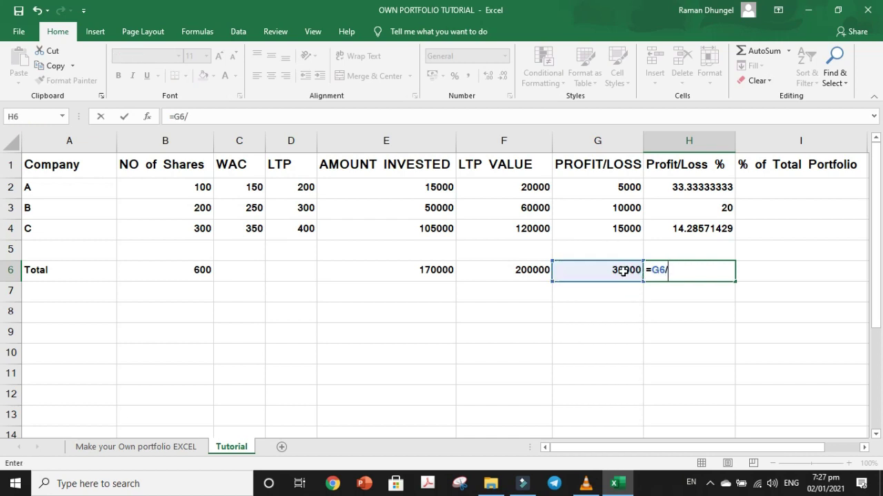
click(431, 272)
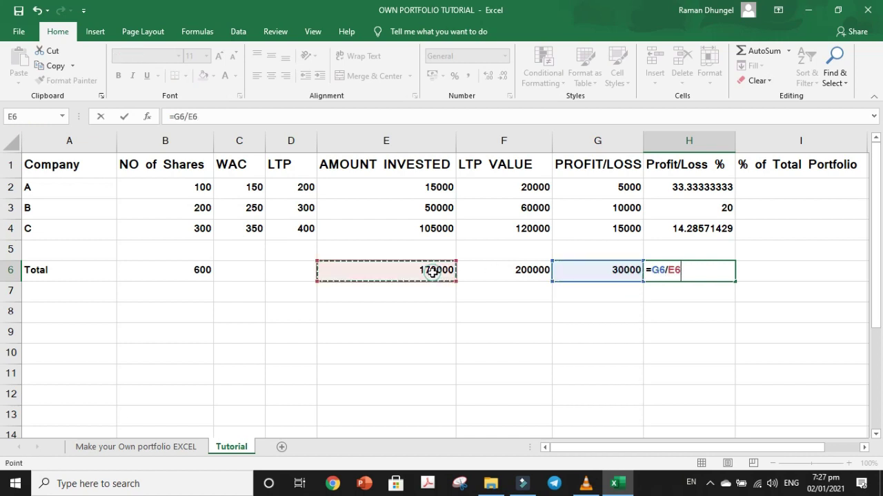
text(*100)
key(Return)
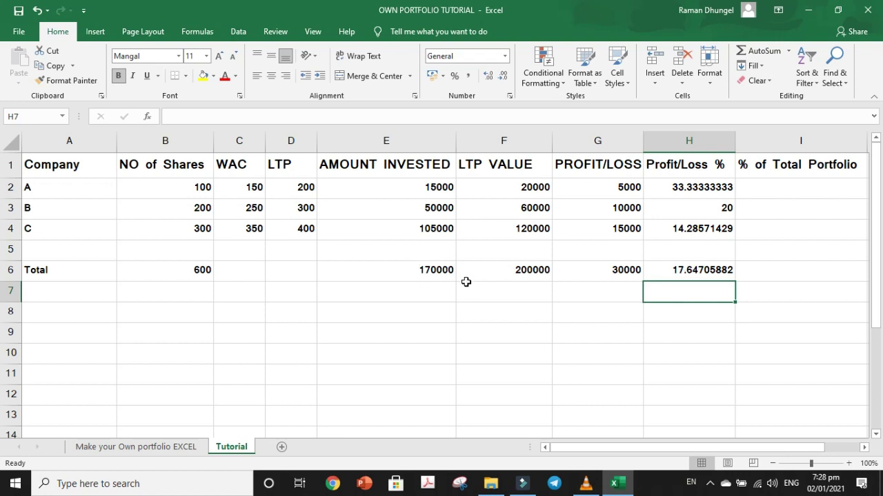
click(709, 276)
Step: Enter =F2/F6*100 in I2 so company A's portfolio share reads 10
click(759, 276)
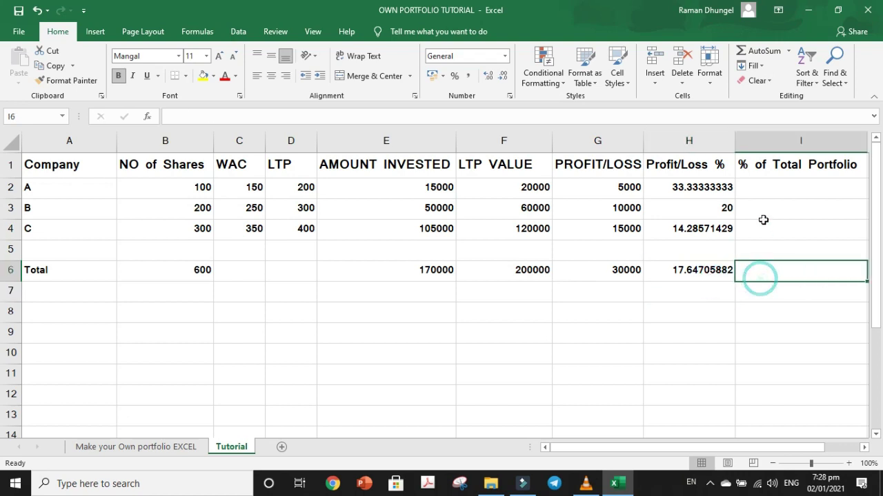
click(756, 184)
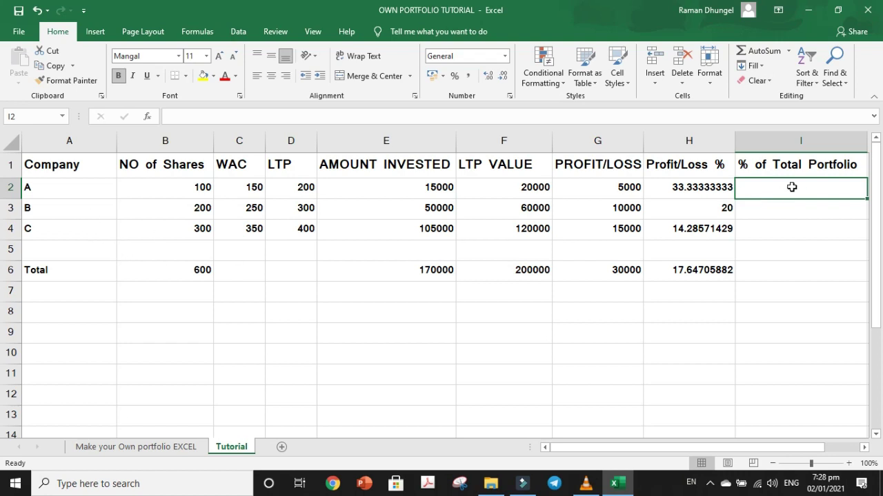
text(=)
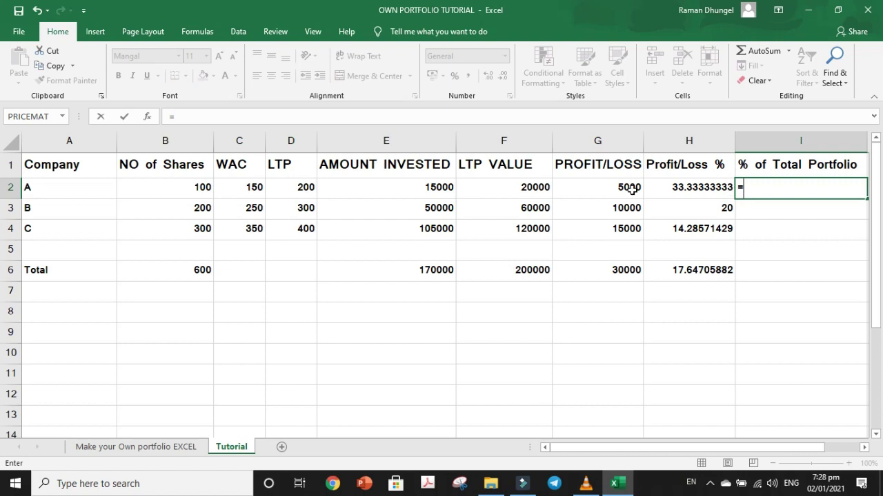
click(536, 187)
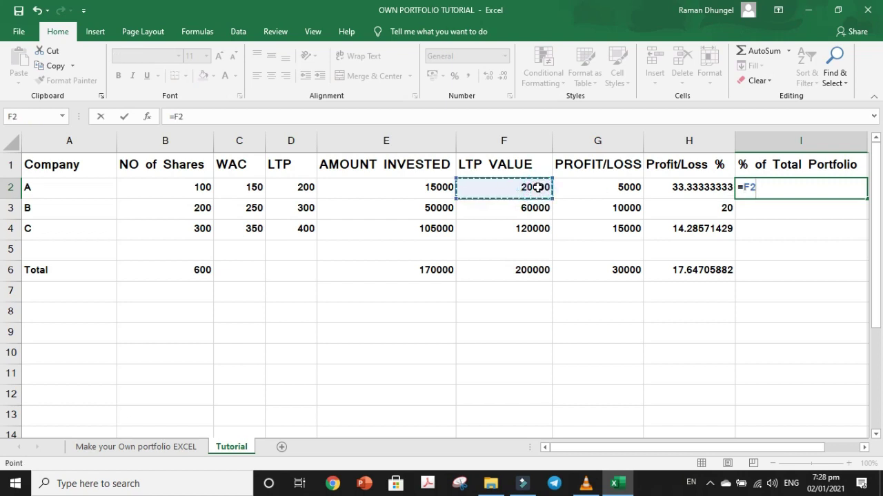
text(/)
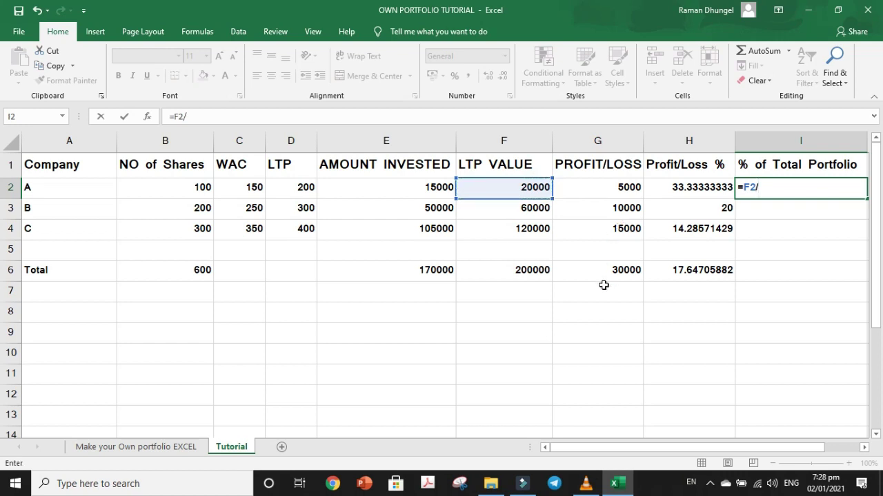
click(522, 270)
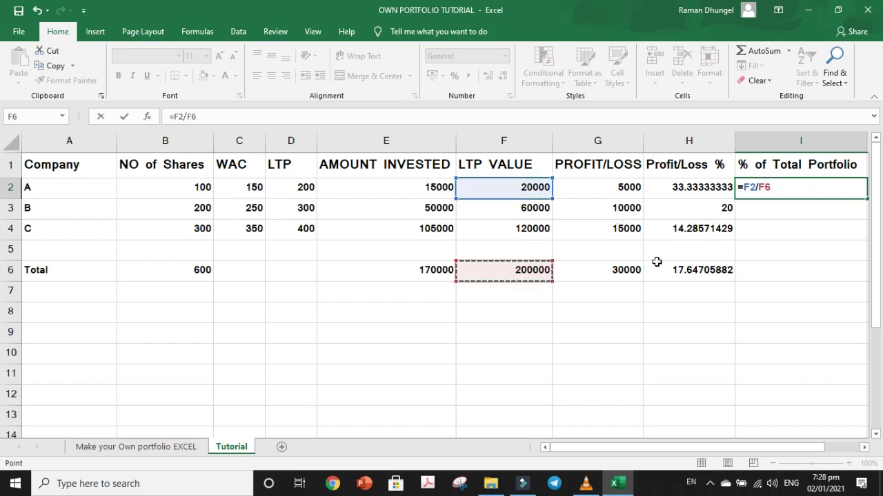
text(*100)
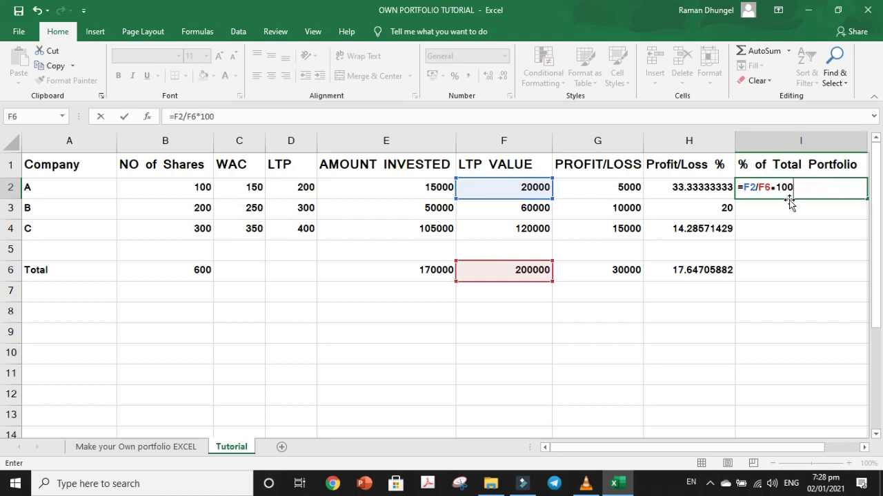
key(Return)
Step: Enter =F3/F6*100 in I3 so company B's portfolio share reads 30
click(840, 188)
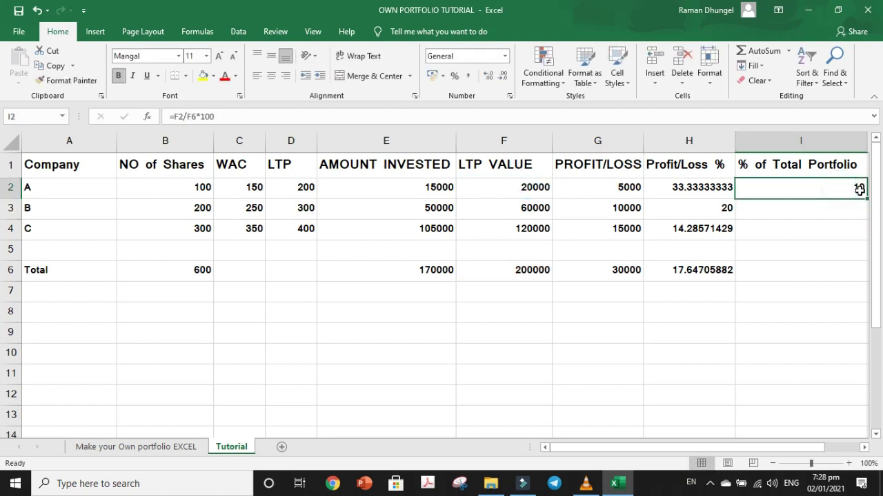
click(851, 208)
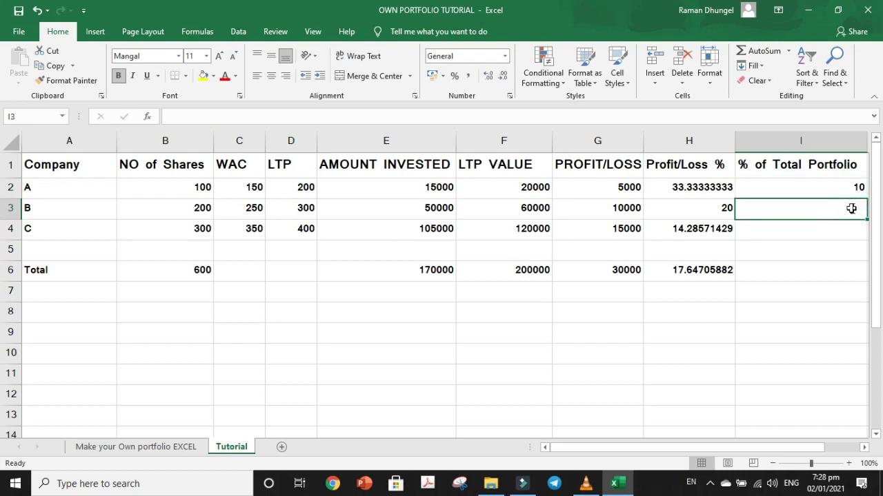
text(=)
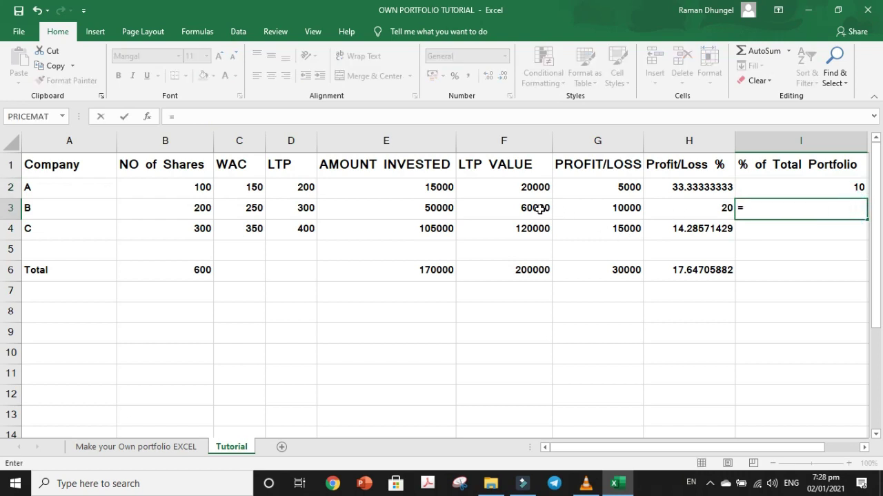
click(540, 209)
text(/)
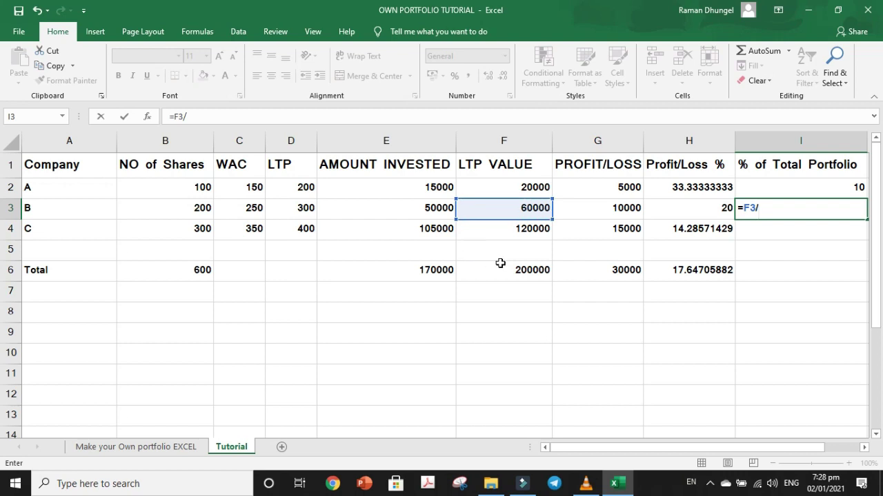
click(529, 274)
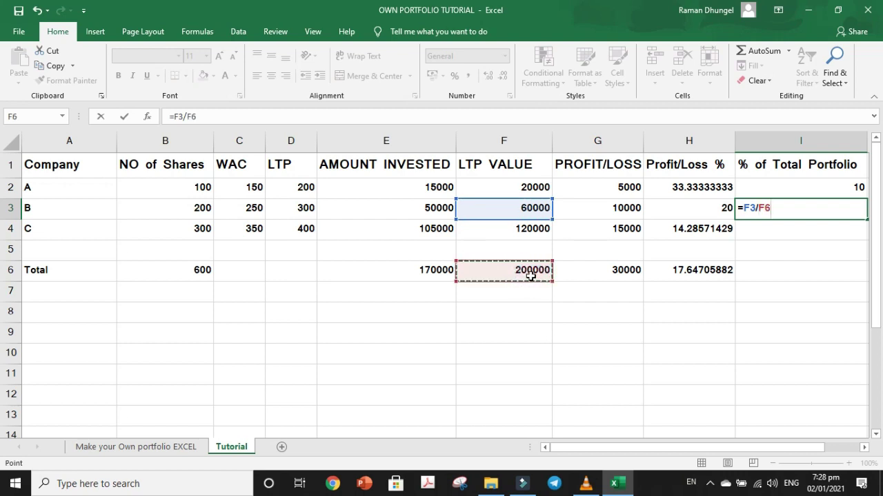
text(*100)
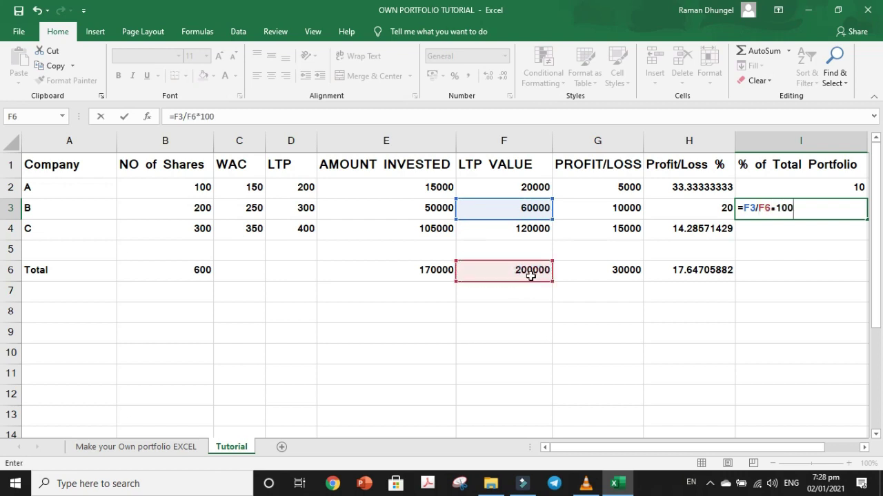
key(Return)
click(807, 211)
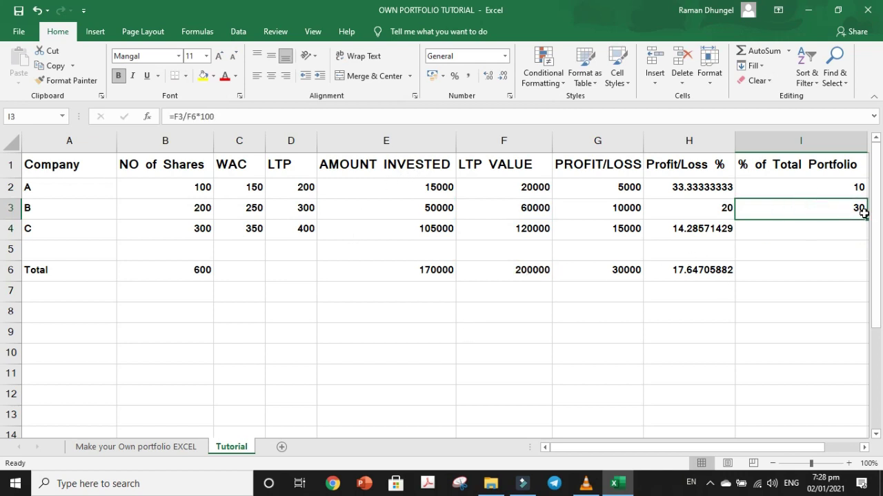
Step: Replace the #DIV/0! fill-down result in I4 with =F4/F6*100, giving 60
drag(868, 219, 868, 235)
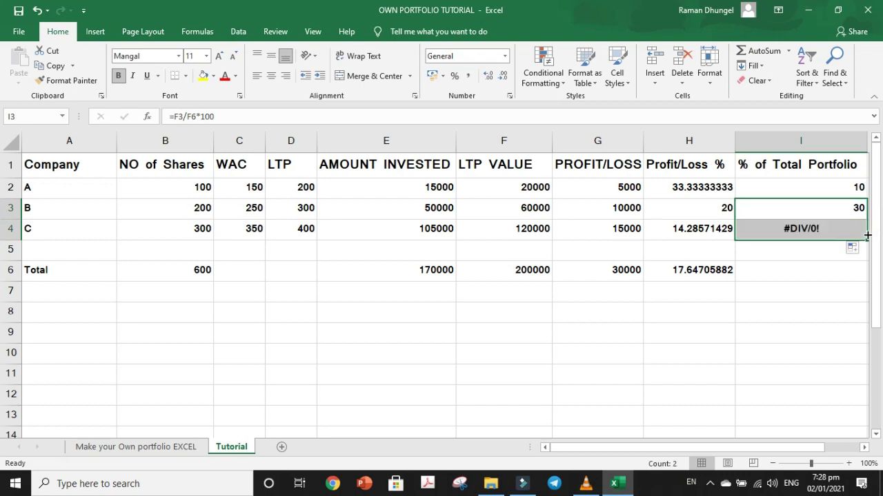
click(819, 235)
double_click(825, 232)
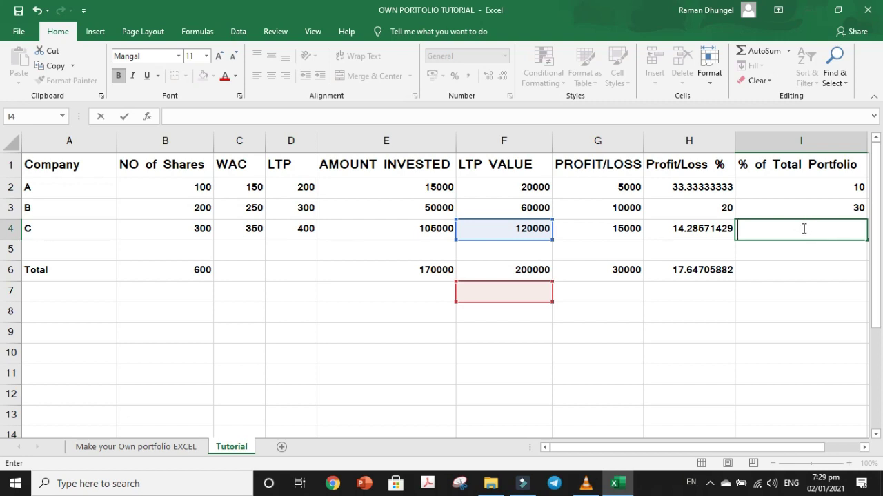
text(=)
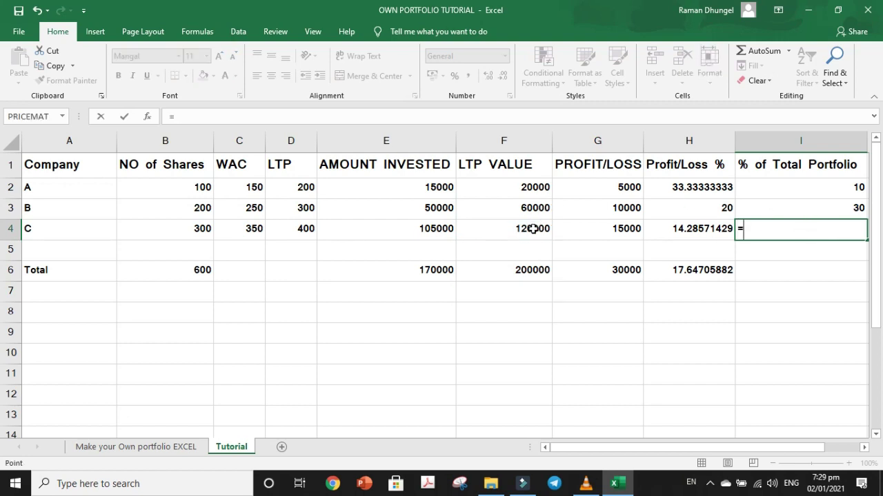
click(533, 229)
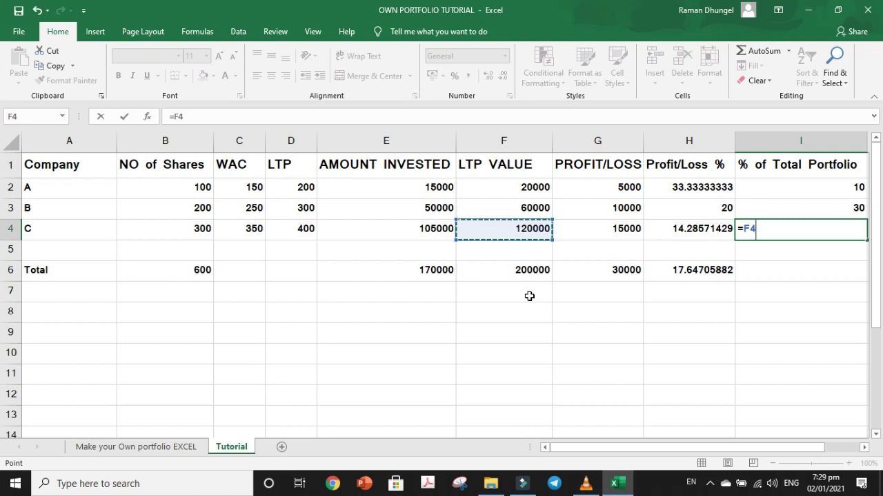
text(/)
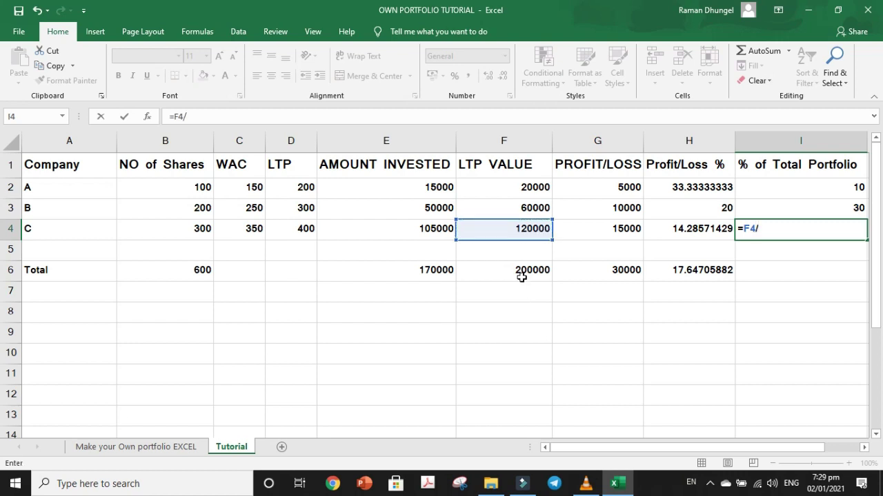
click(521, 276)
text(*100)
key(Return)
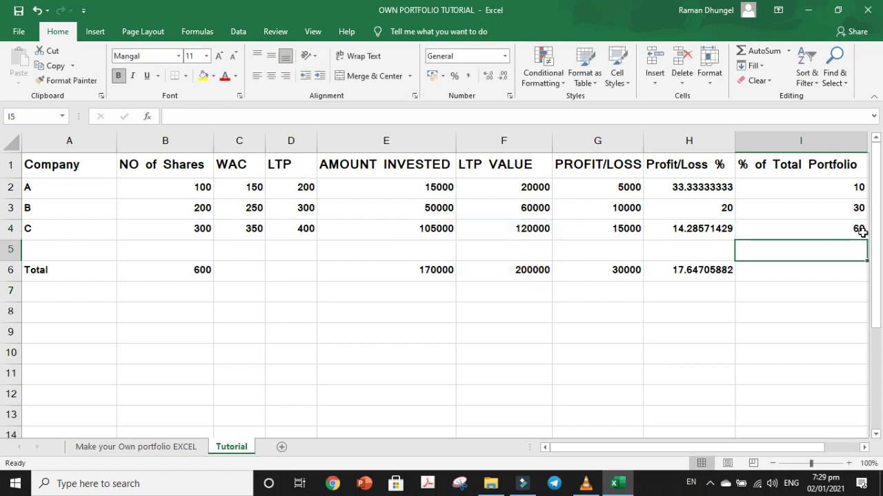
Step: Enter =I4+I3+I2 in I6 so the portfolio shares total 100
click(837, 271)
text(=)
click(841, 225)
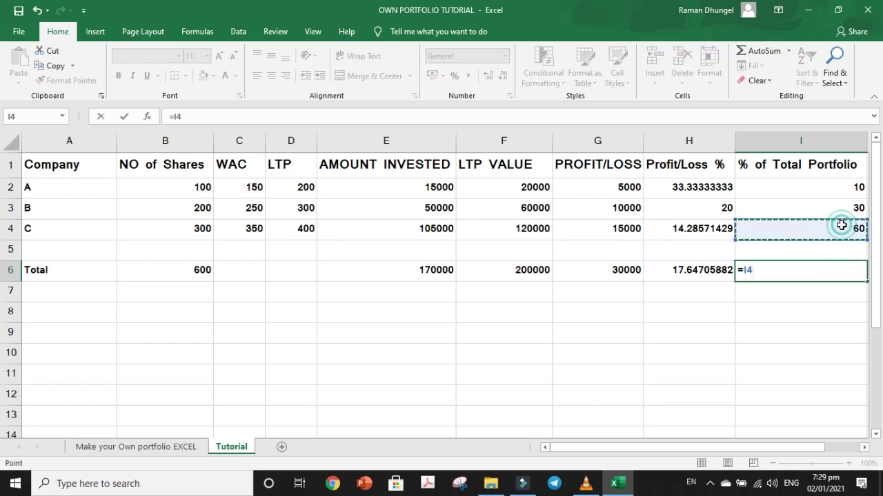
text(+)
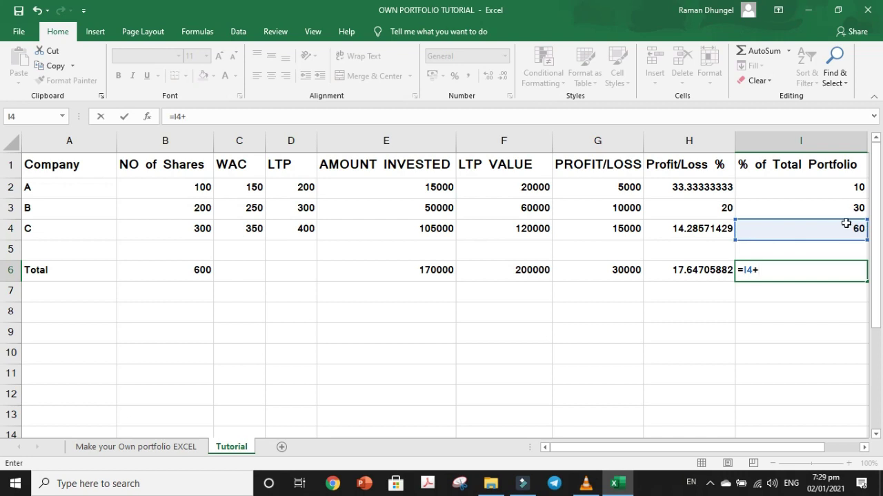
click(852, 208)
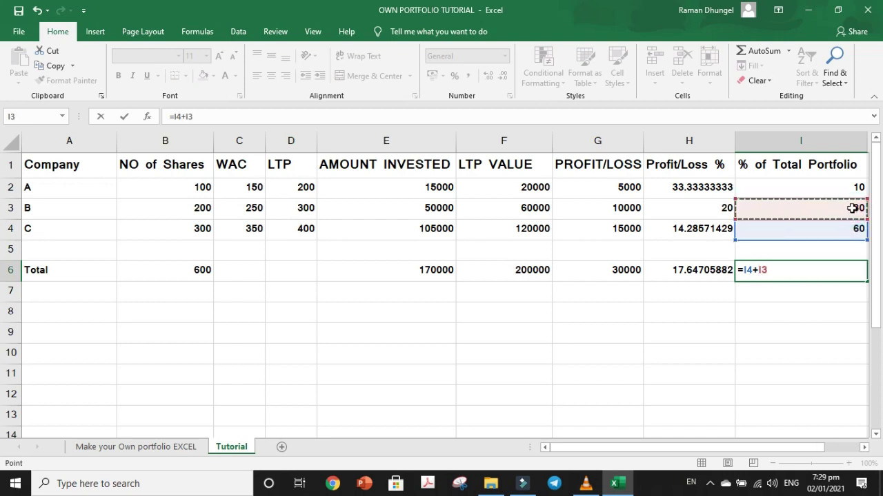
text(+)
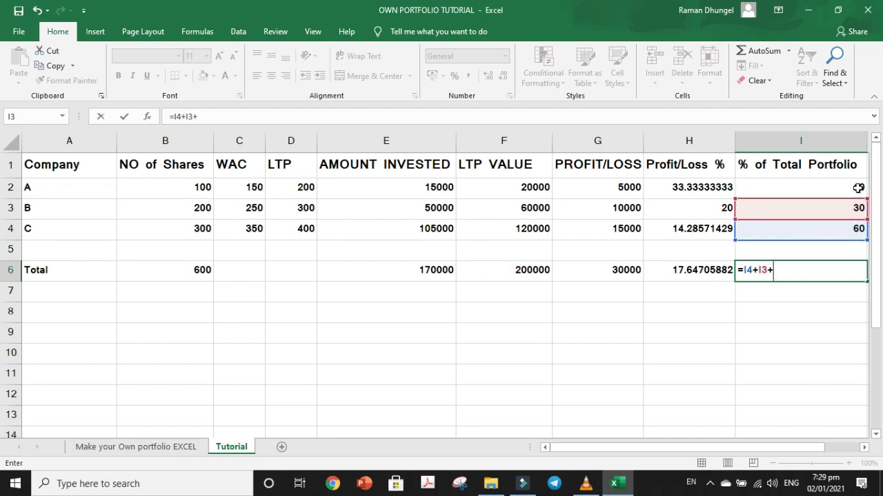
click(858, 188)
key(Return)
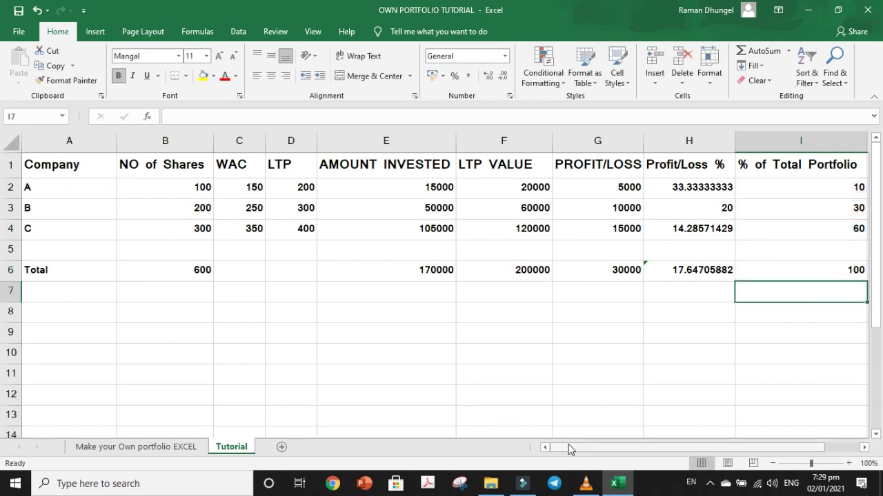
mouse_move(571, 453)
mouse_down()
mouse_move(654, 449)
mouse_move(553, 464)
mouse_up()
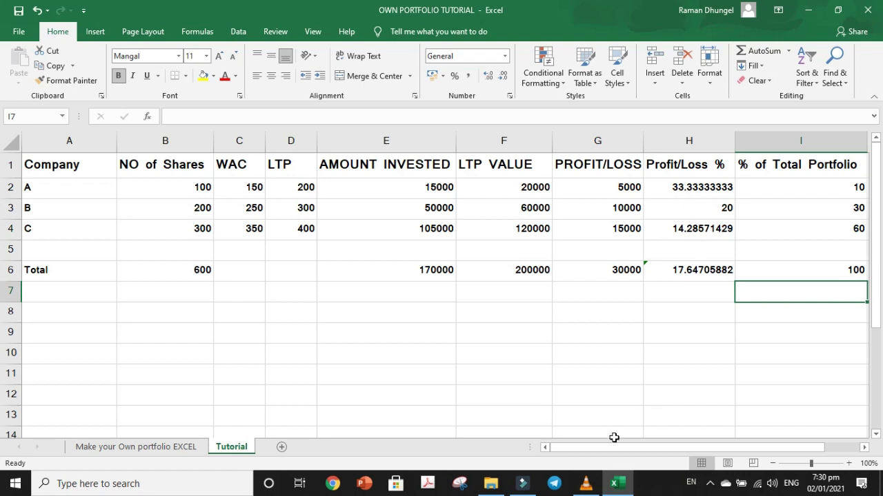
drag(614, 452, 588, 452)
Step: Change company A's LTP in D2 from 200 to 110
click(292, 193)
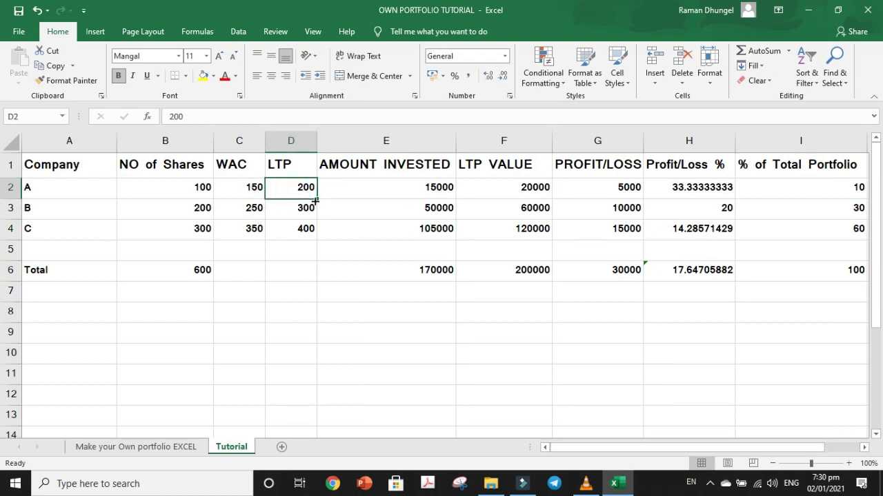
double_click(299, 190)
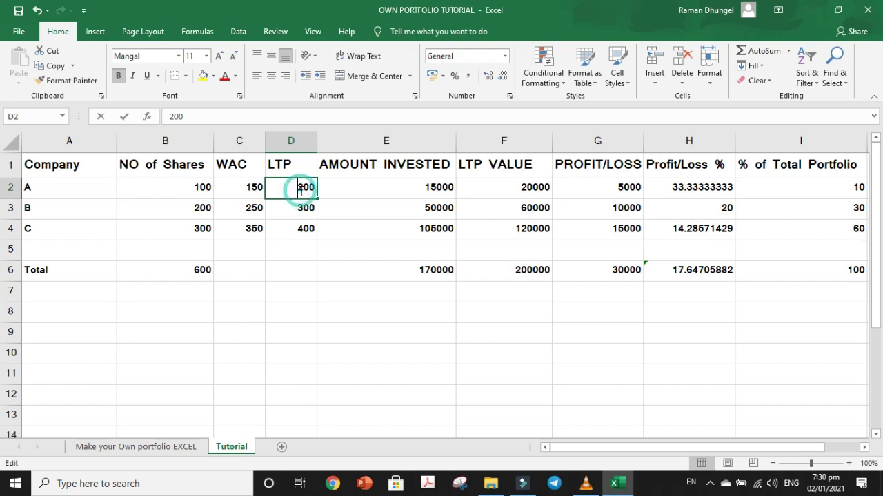
key(BackSpace)
text(110)
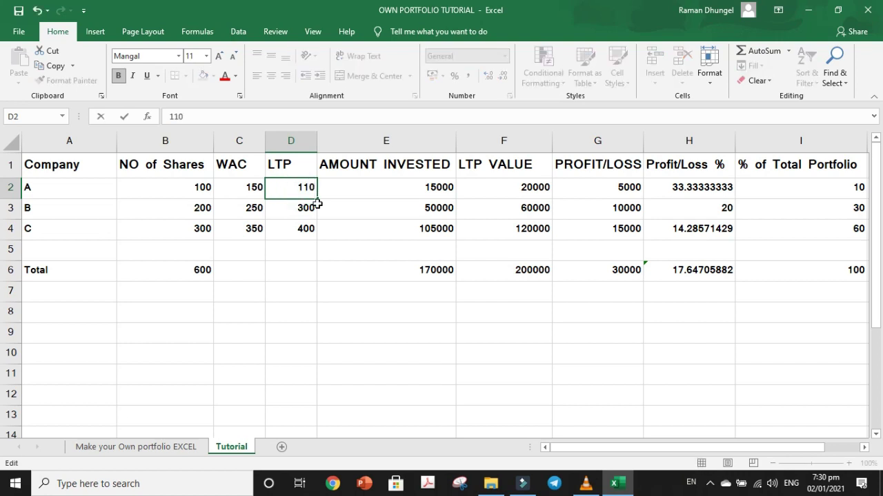
key(Return)
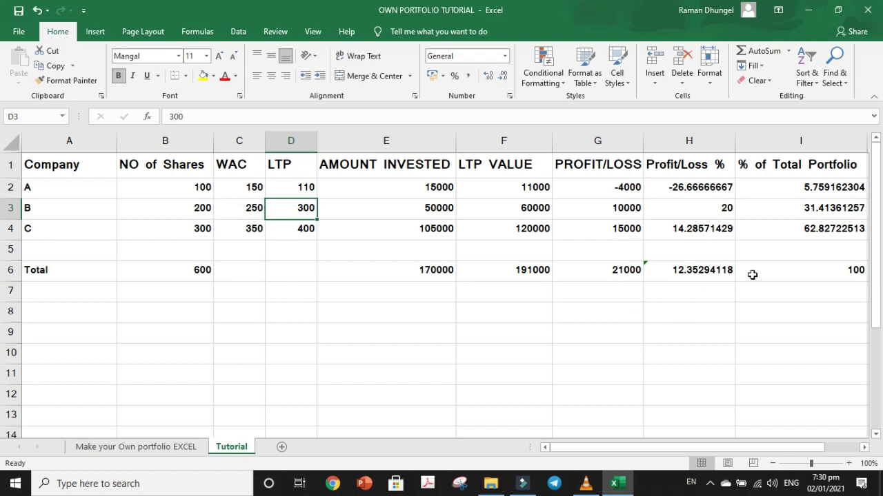
drag(611, 447, 731, 448)
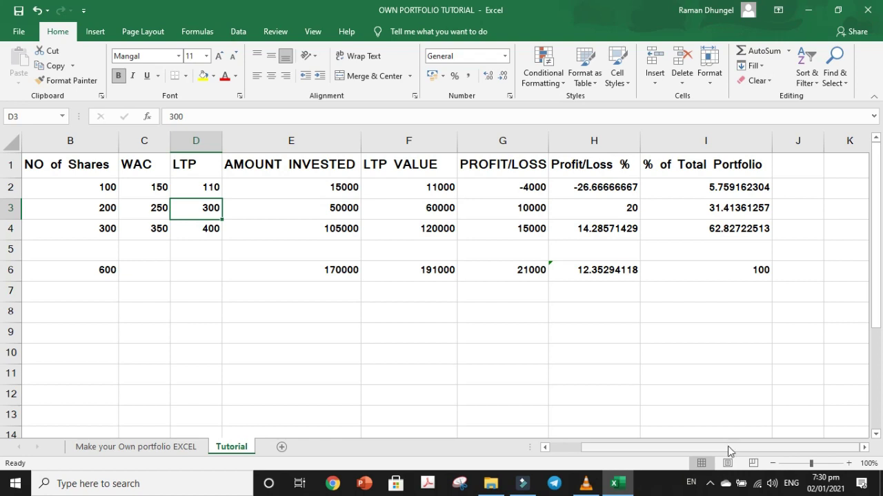
drag(728, 446, 656, 447)
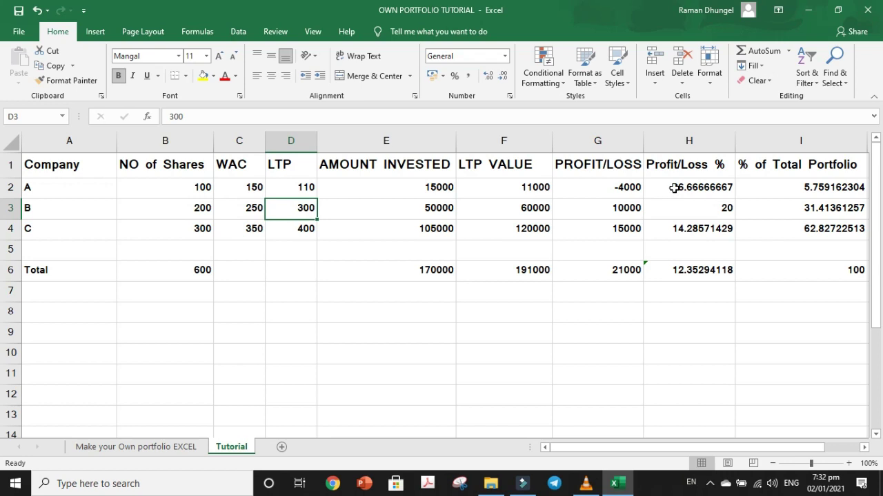
Step: Replace company A's LTP in D2 with 450
click(300, 188)
key(BackSpace)
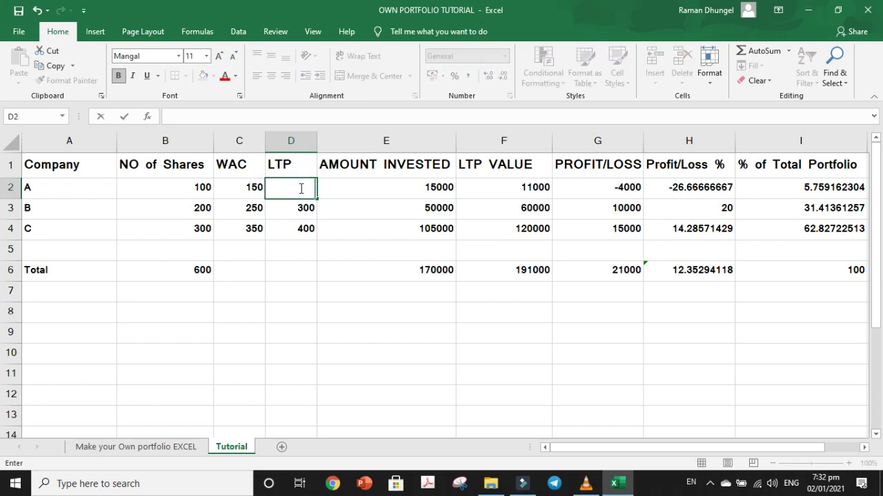
text(450)
key(Return)
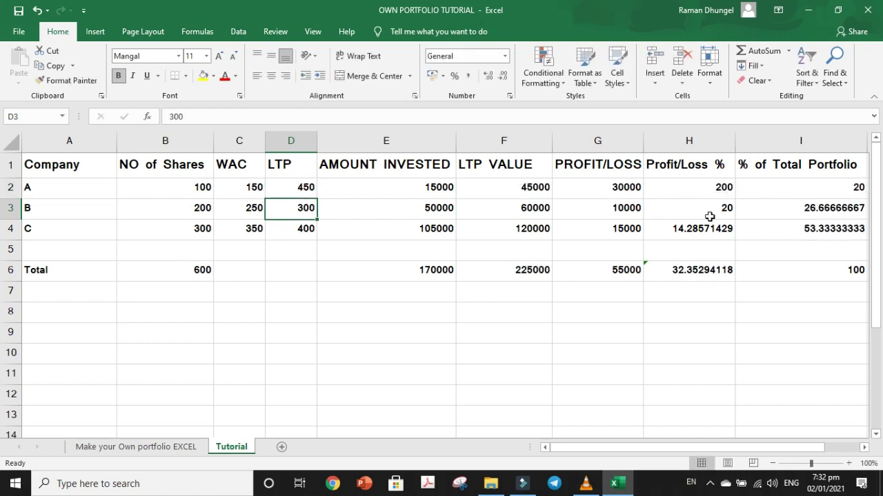